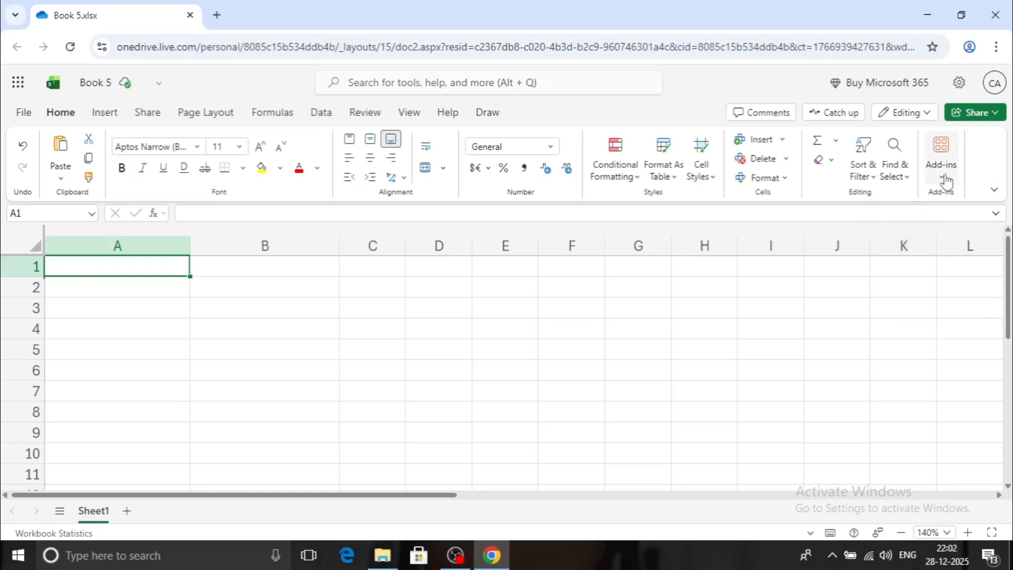
Search the add-ins for "CHATGPT FOR EXCEL" and load the ChatGPT for Excel add-in into the workbook
left_click(944, 179)
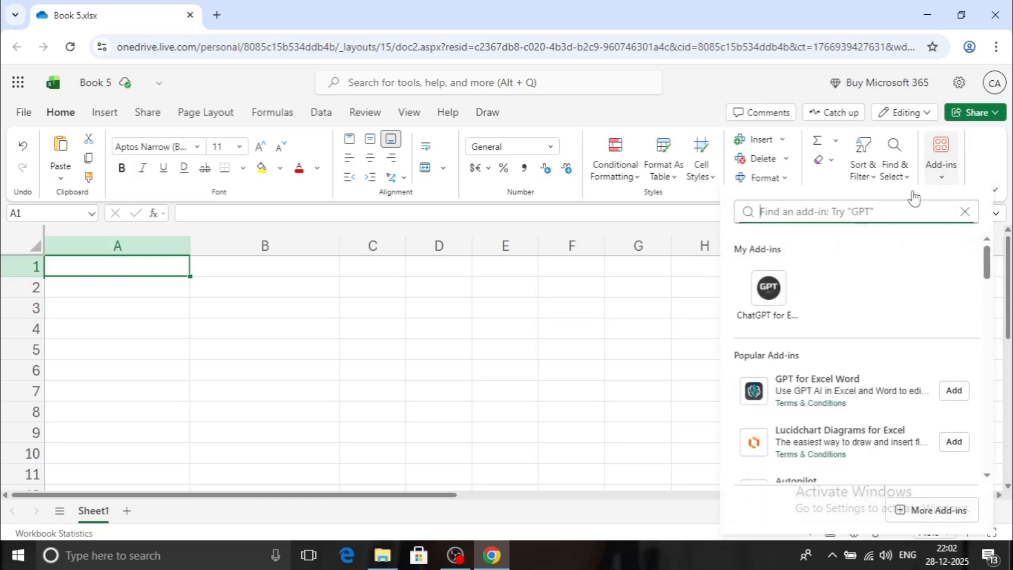
type("CHA")
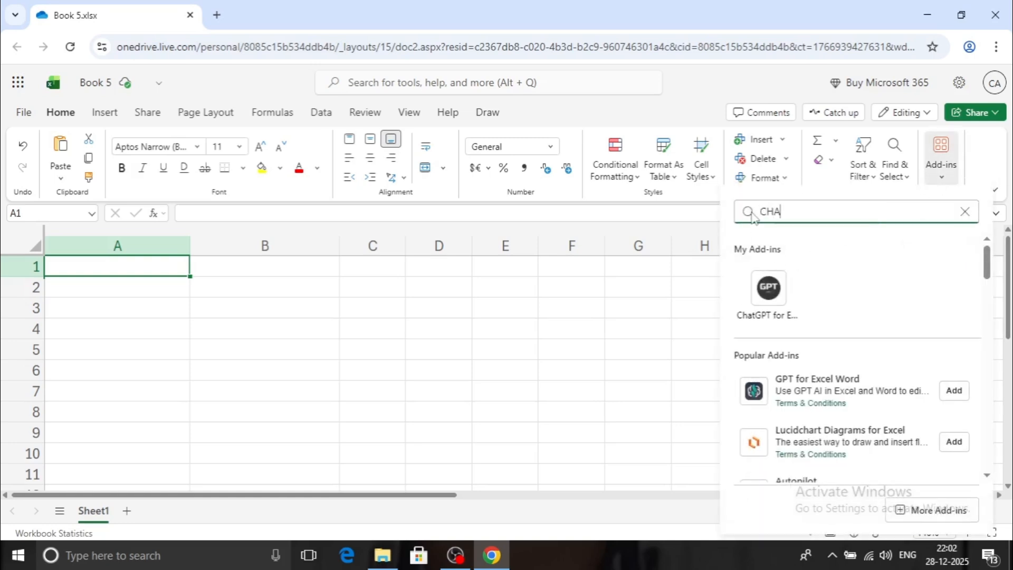
type("T")
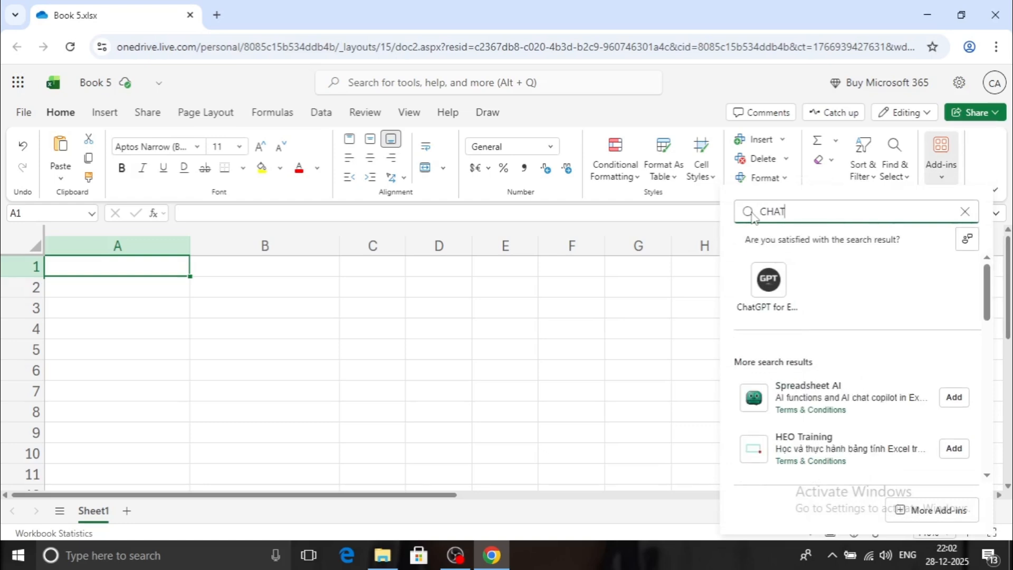
type("GPT FOR EXCEL")
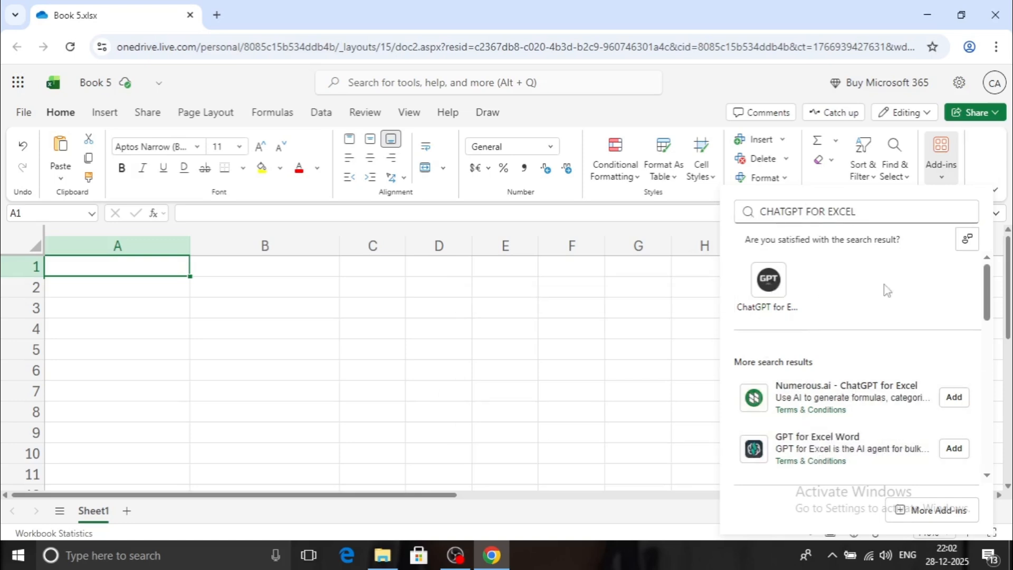
mouse_move(985, 289)
left_mouse_down()
mouse_move(996, 360)
mouse_move(997, 290)
left_mouse_up()
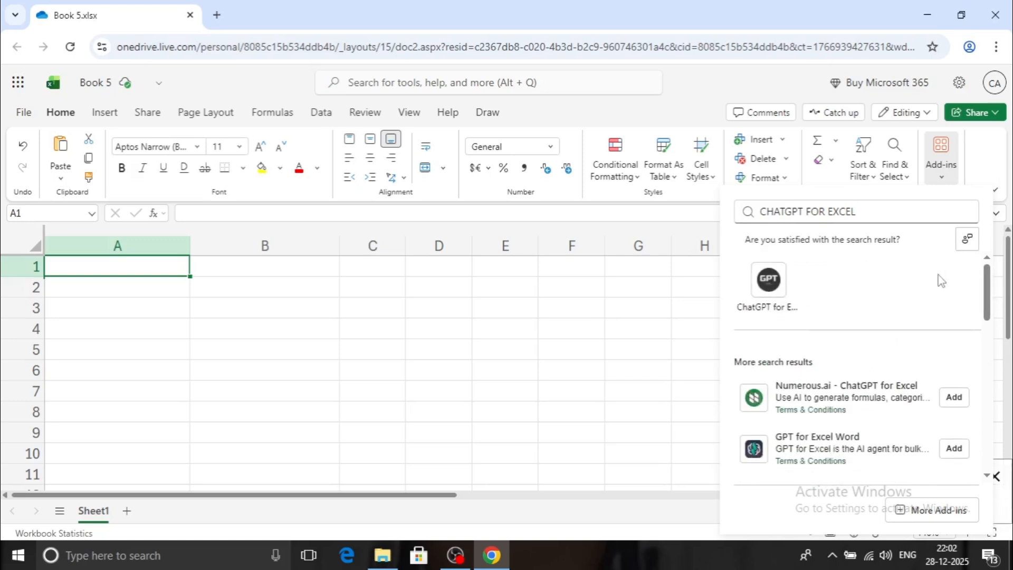
left_click(760, 273)
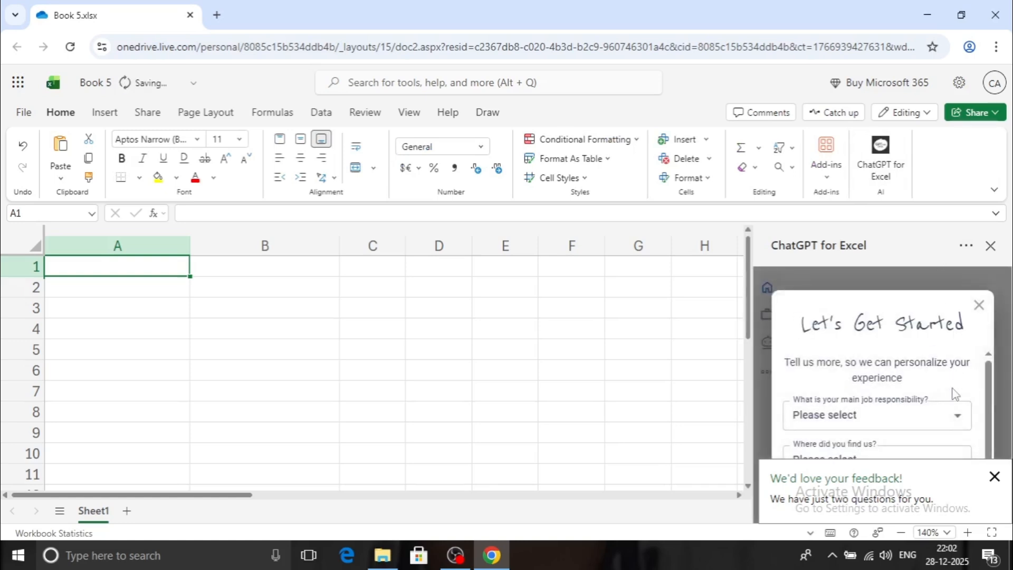
Dismiss the feedback request and the add-in's getting-started questionnaire, and close the ChatGPT for Excel pane
left_click(994, 476)
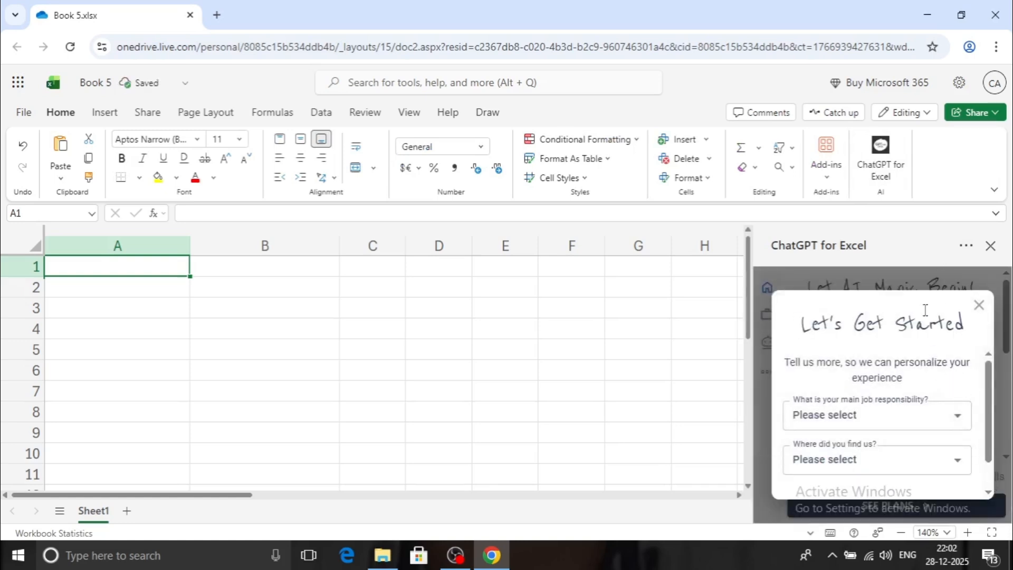
left_click(978, 305)
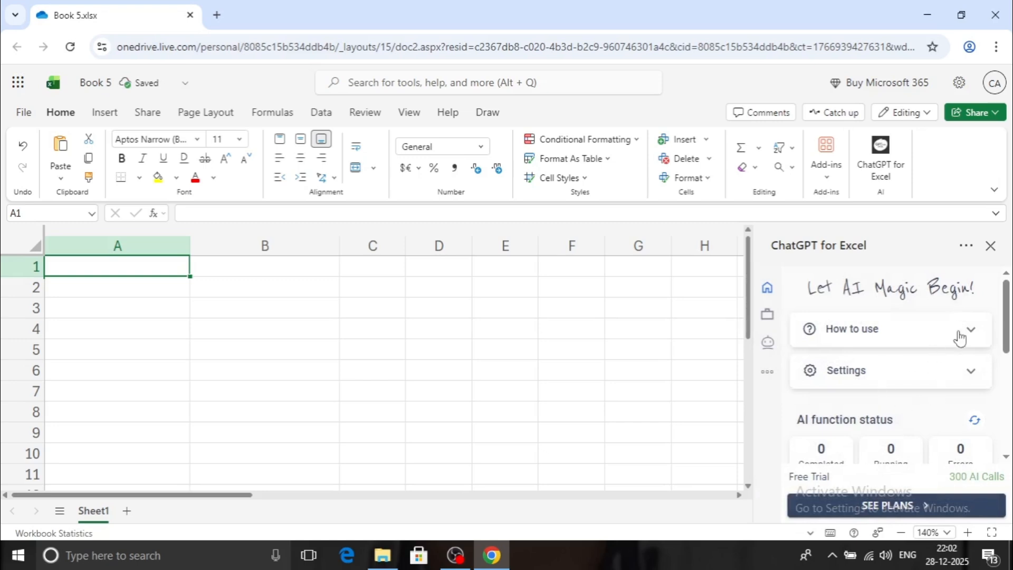
mouse_move(1006, 302)
left_mouse_down()
mouse_move(1010, 374)
mouse_move(1011, 290)
left_mouse_up()
left_click(990, 245)
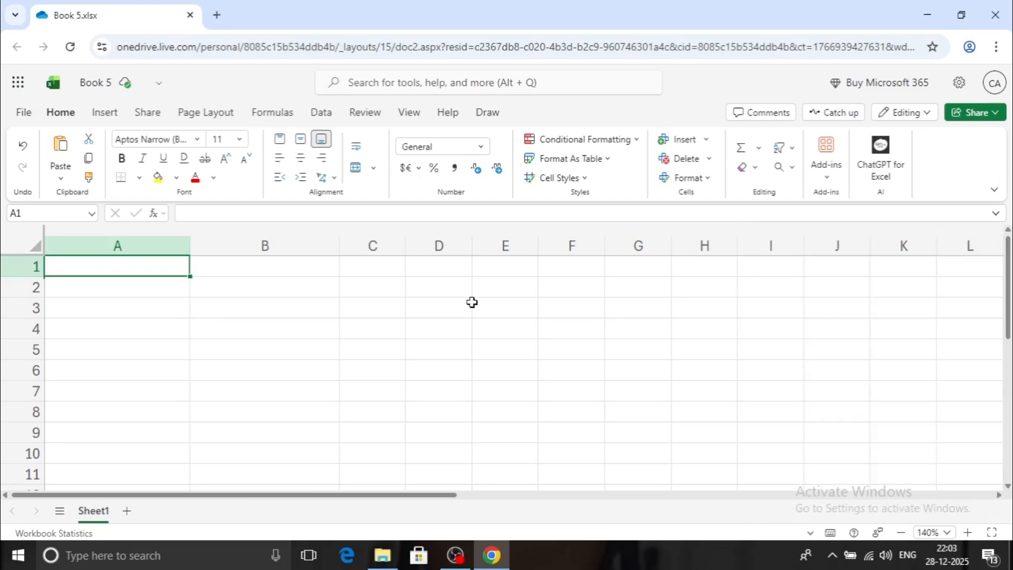
Enter the formula =AI.ASK("WHAT IS COMPUTER") in cell A1
double_click(103, 270)
type("=AI")
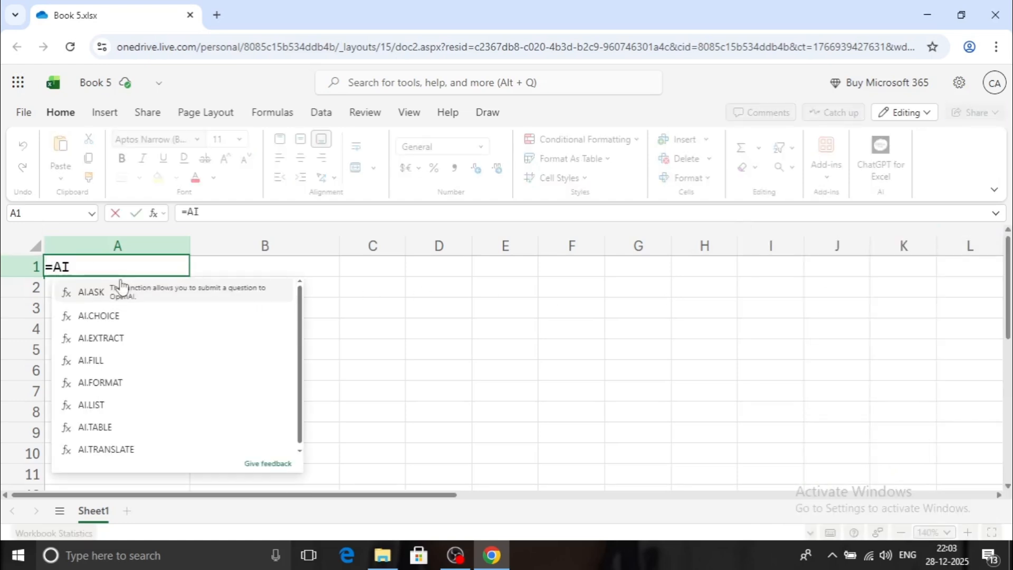
type(".")
left_click(112, 292)
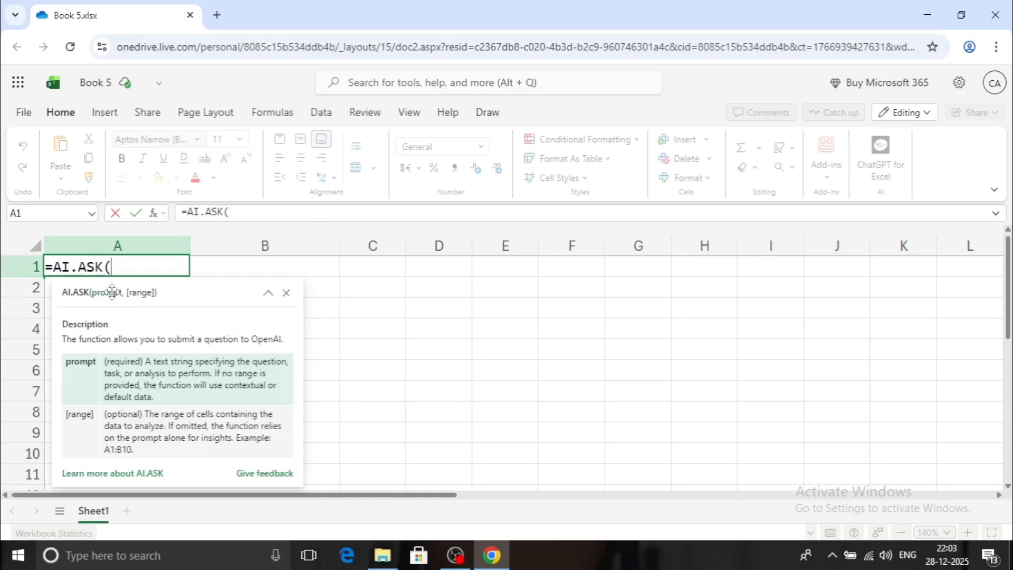
type("\"WHAT IS COM")
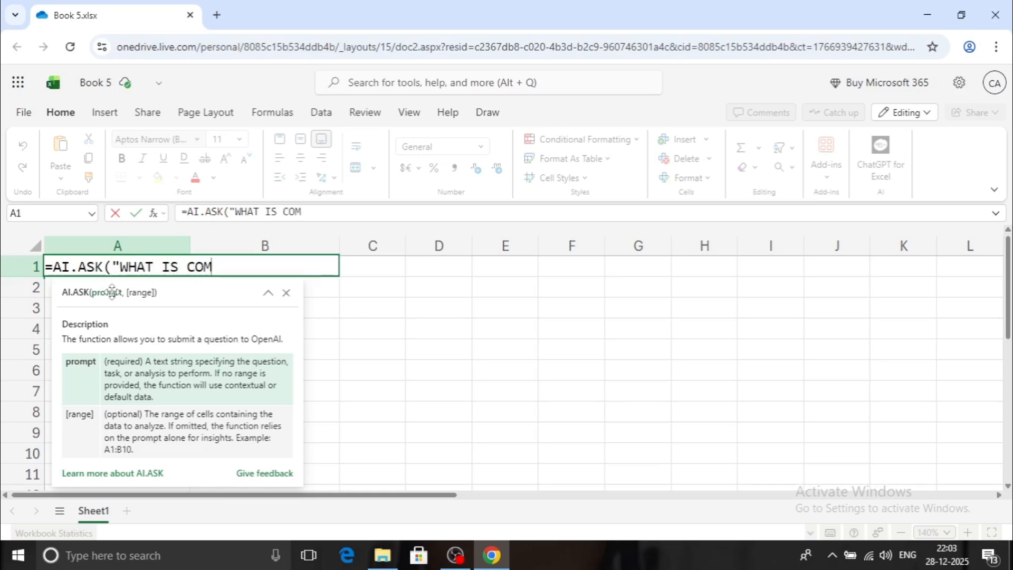
type("PUTER\")")
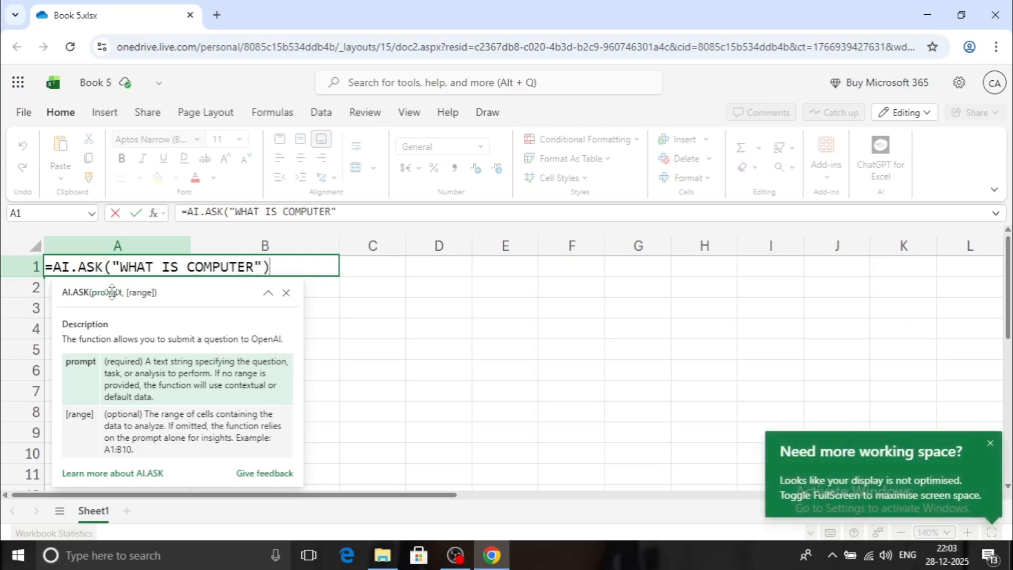
key("Return")
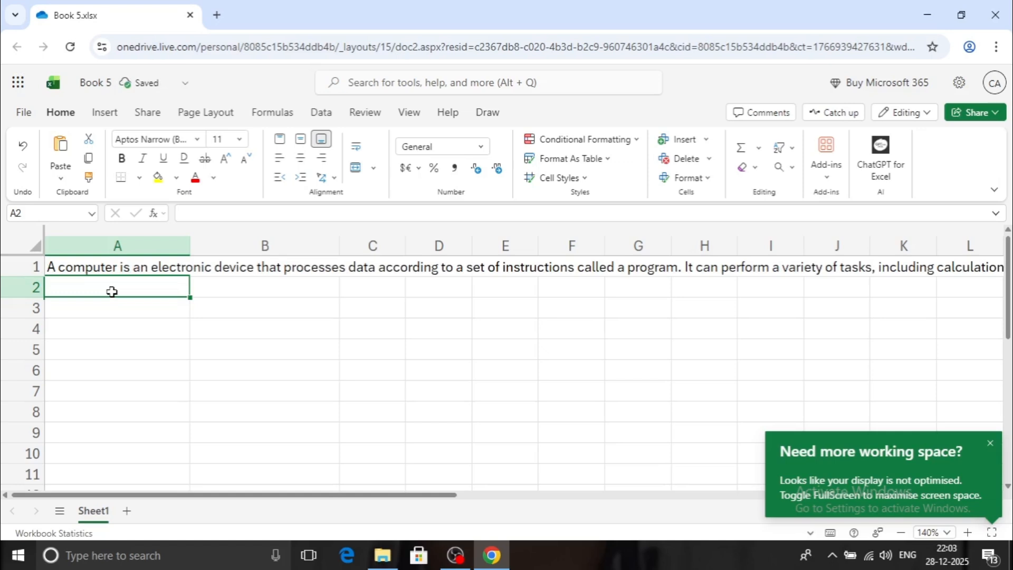
Widen column A to about three times its width and wrap the text in cell A1
left_click(150, 265)
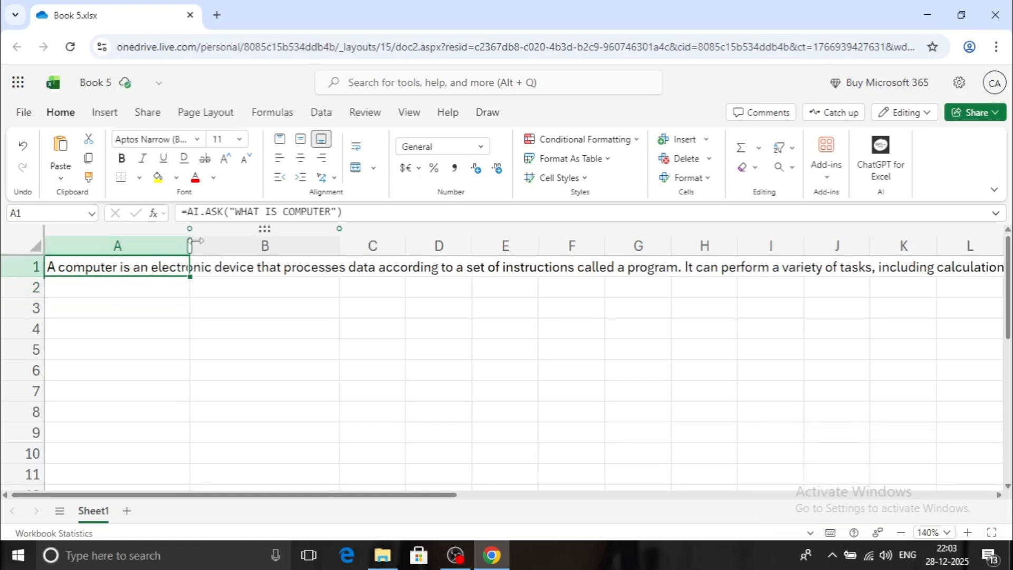
left_click_drag(195, 241, 475, 244)
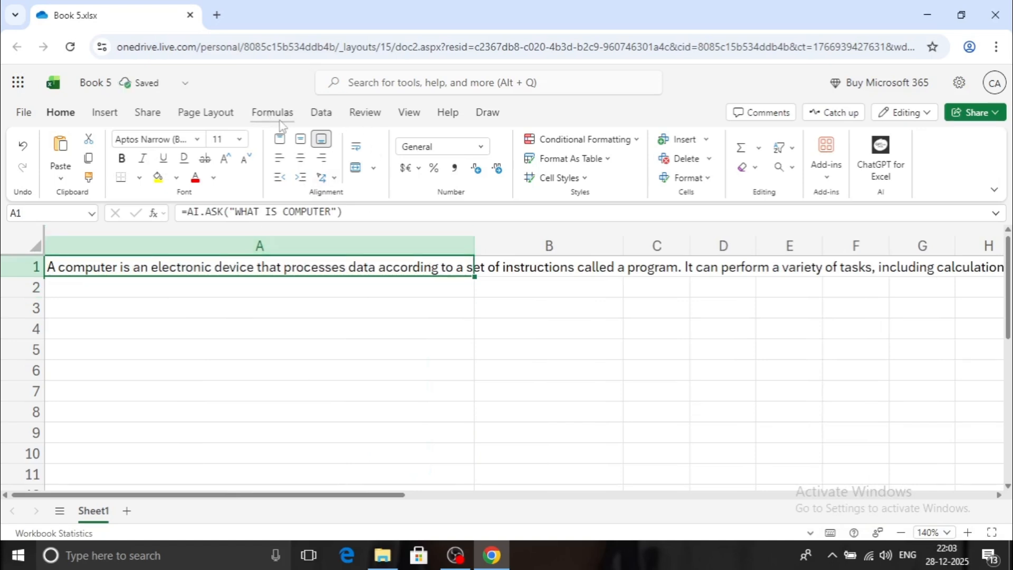
left_click(373, 168)
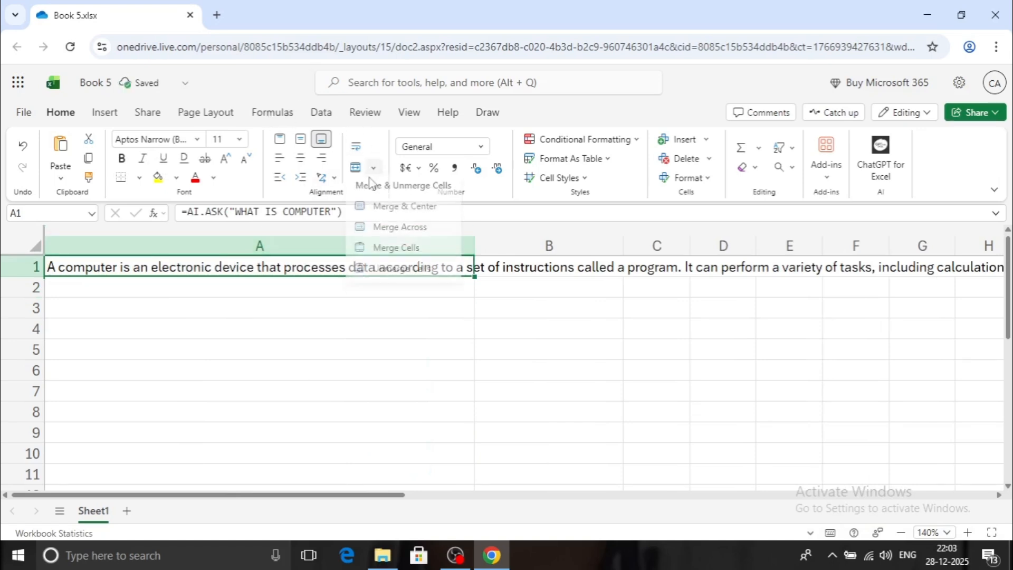
left_click(355, 151)
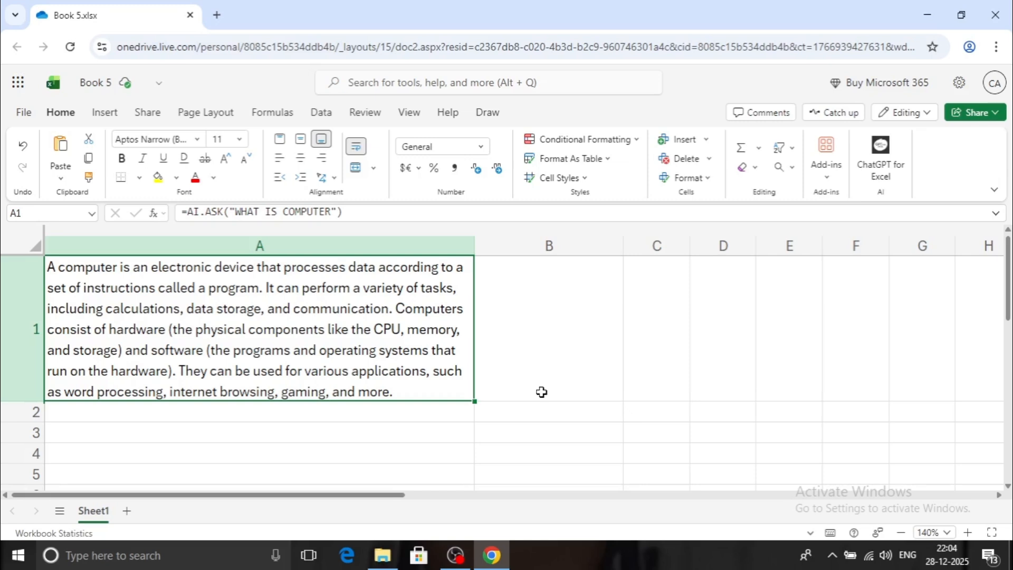
Translate the answer in A1 by entering the formula =AI.TRANSLATE(A1,"FRENCH") in cell B1
left_click(503, 269)
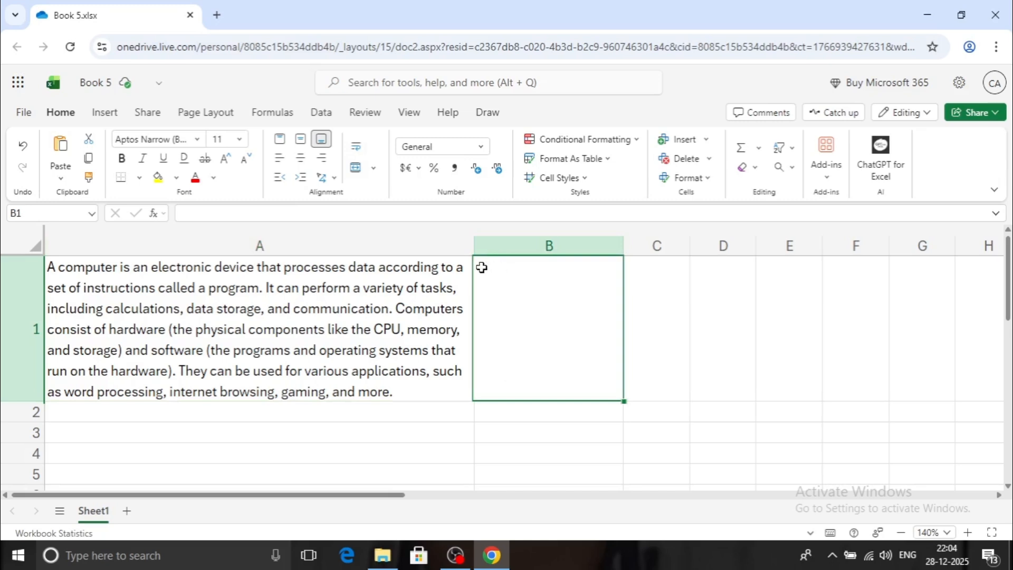
left_click(341, 314)
left_click(525, 301)
type("=")
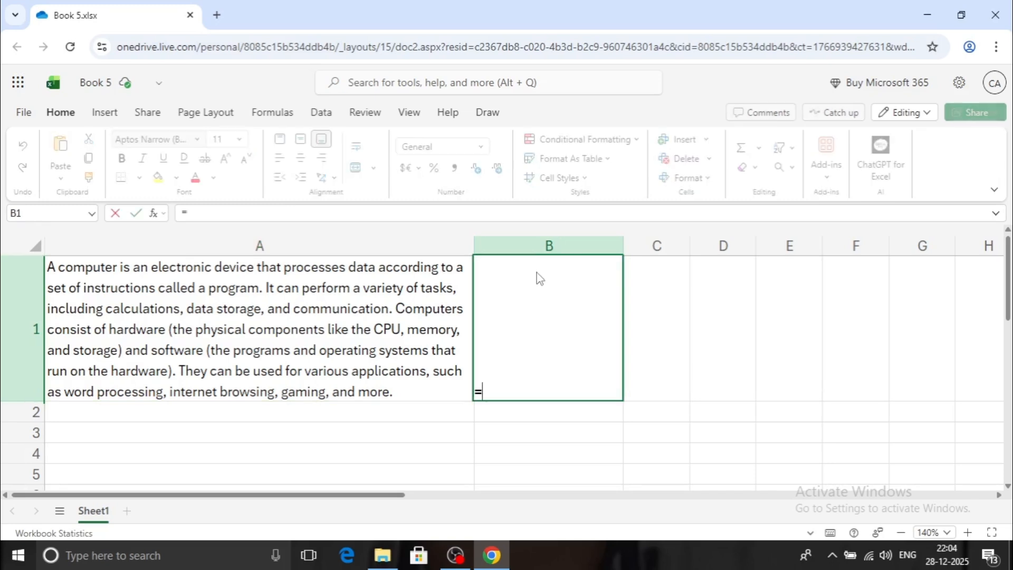
type("AI")
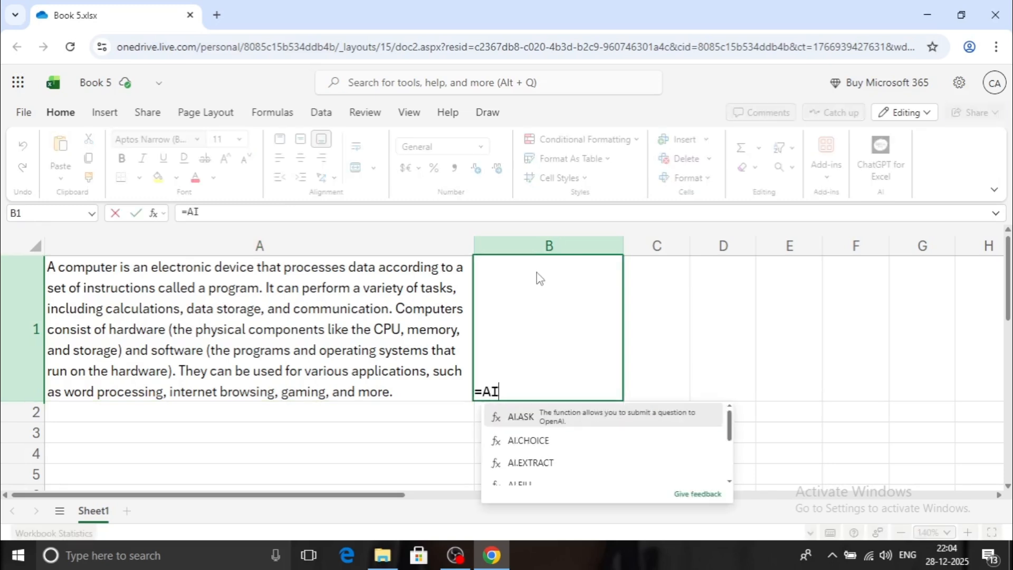
type(".TRANSL")
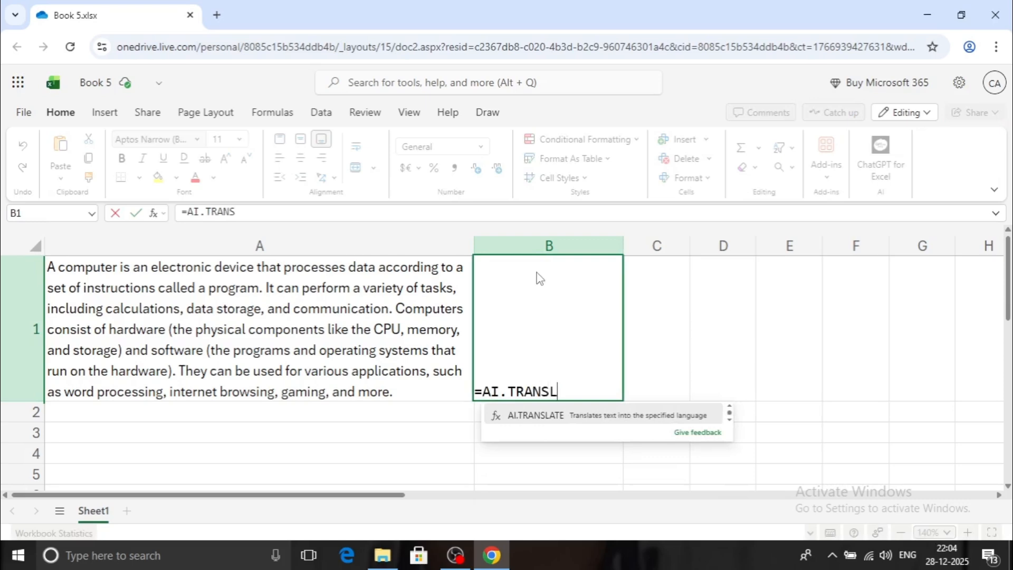
type("ATE(")
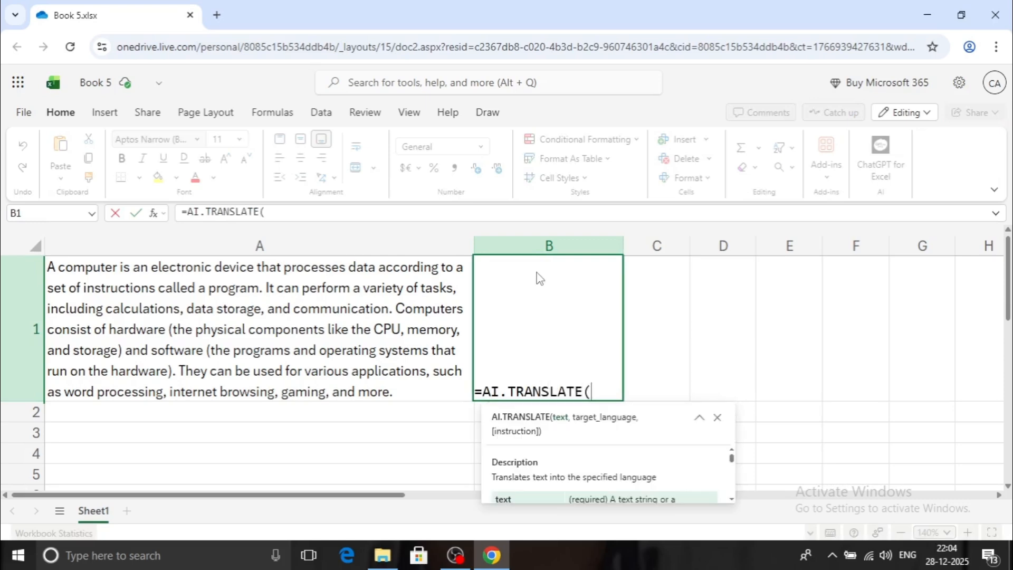
left_click(330, 323)
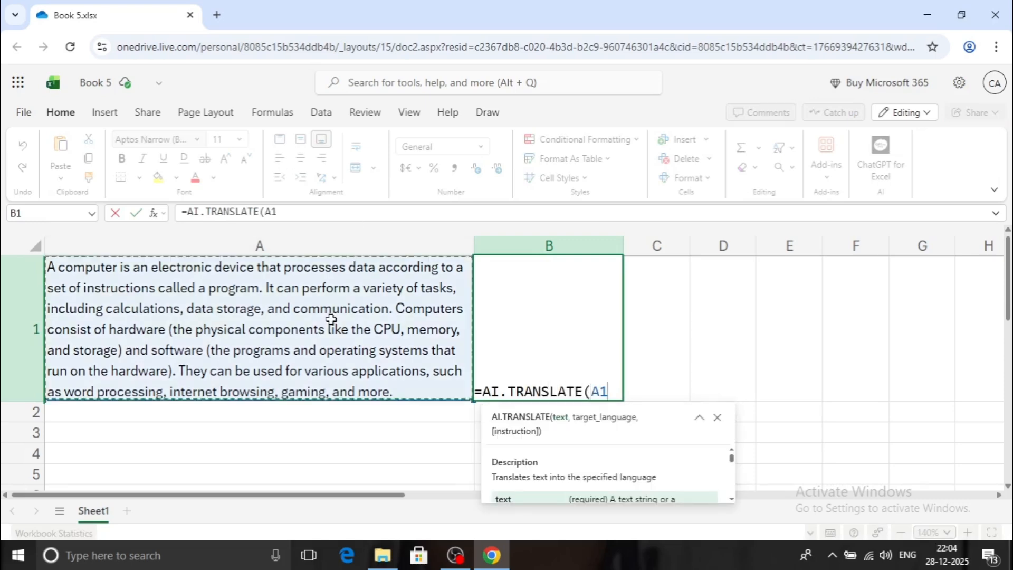
type(",\"")
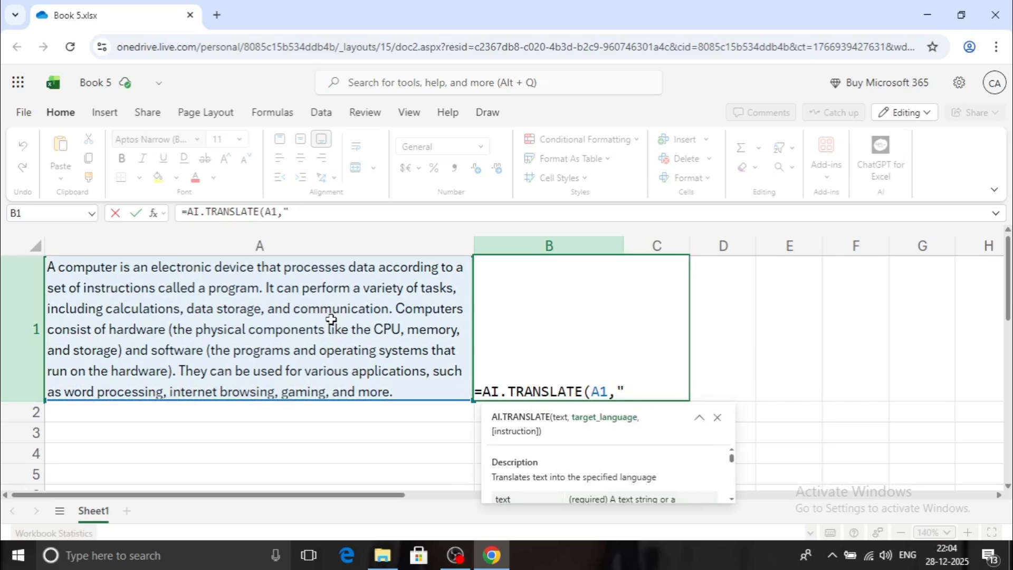
type("FRENCH\"")
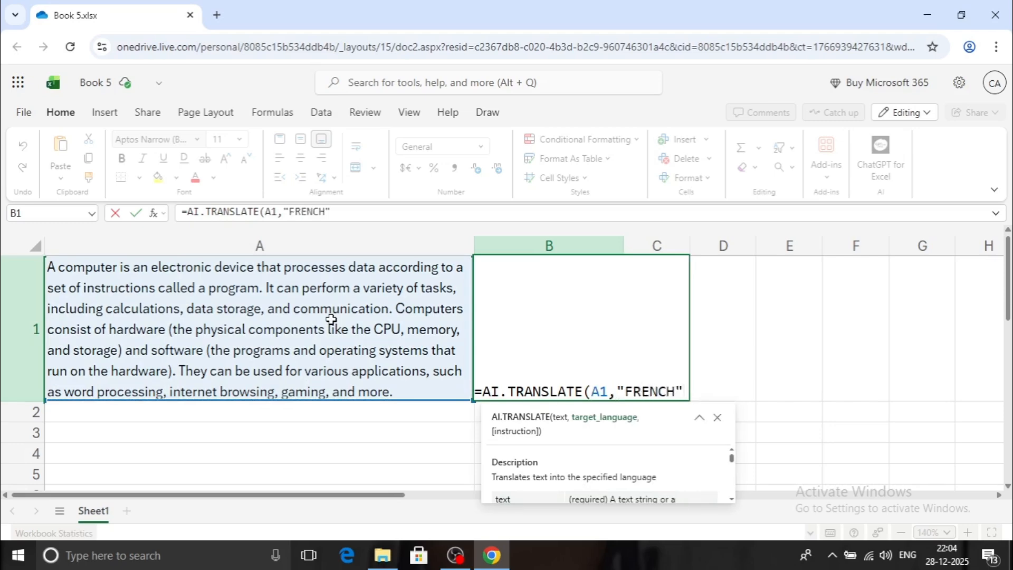
type(")")
key("Return")
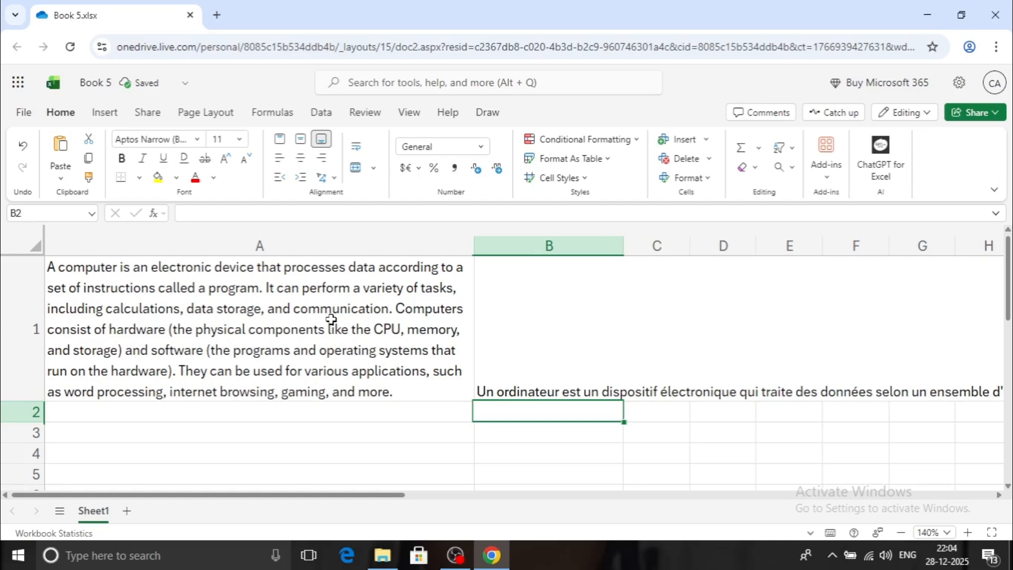
Wrap the French text in cell B1 and widen column B to nearly the width of column A
left_click(567, 298)
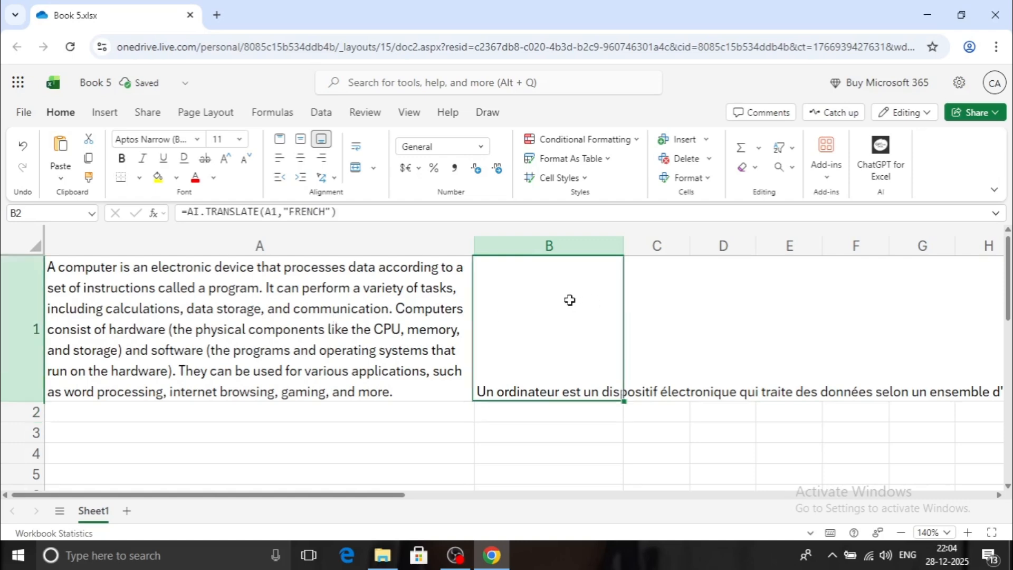
left_click(354, 153)
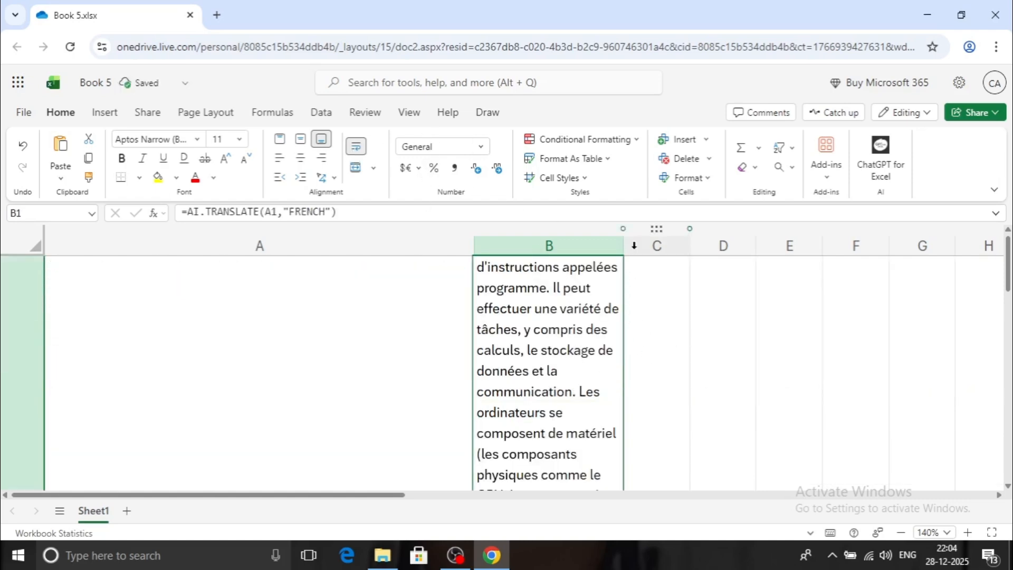
left_click_drag(622, 245, 877, 246)
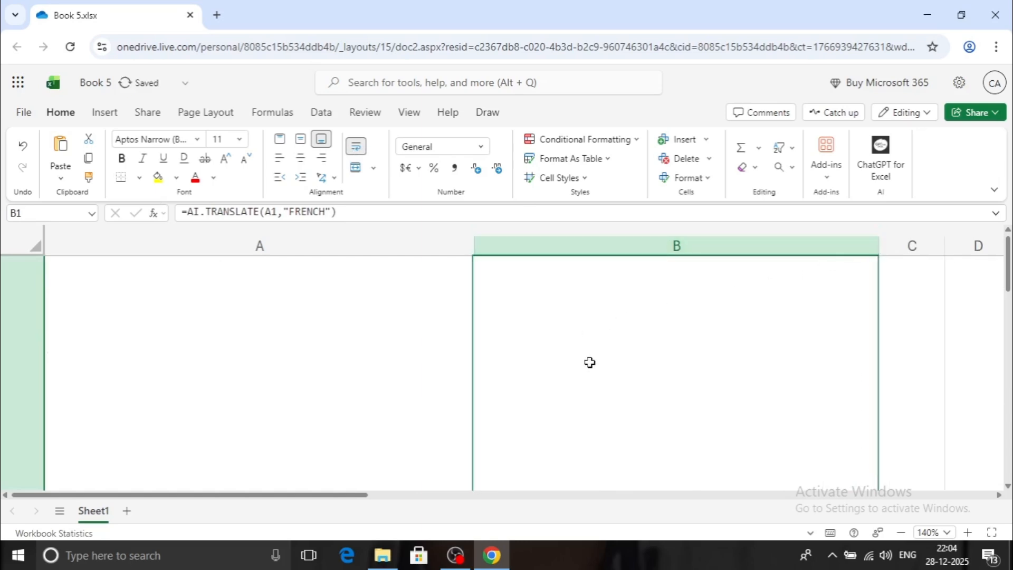
scroll(589, 361, "down", 5)
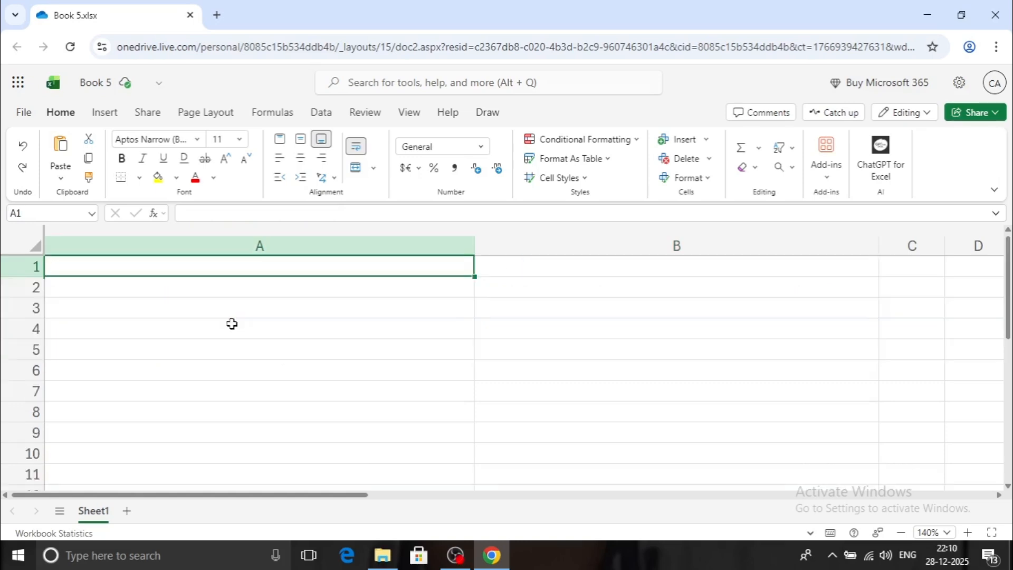
Enter the formula =AI.LIST("TOP 10 COMPANIES TURNOVERWISE IN INDIA") in cell A1
type("=AI")
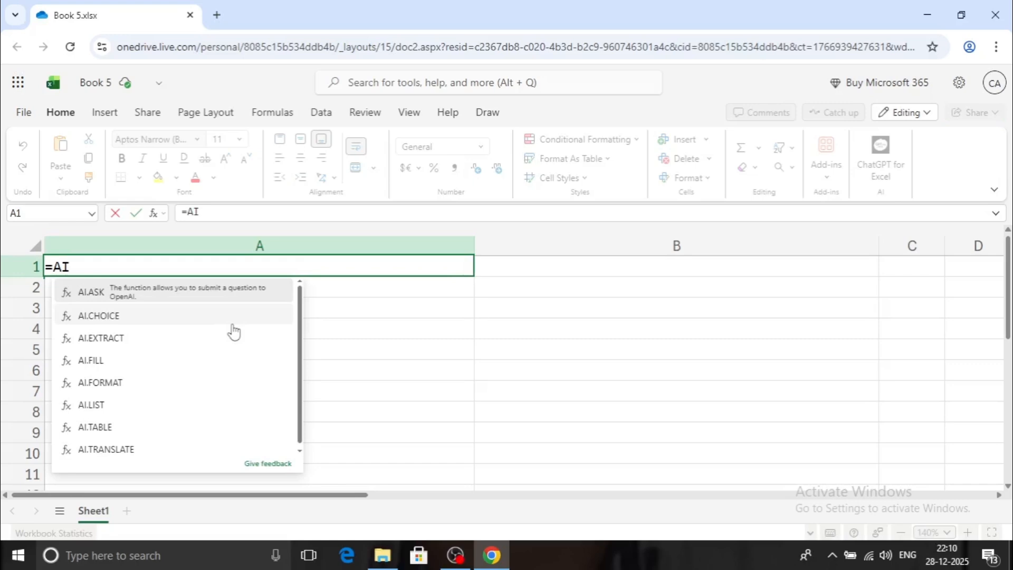
type(".LST")
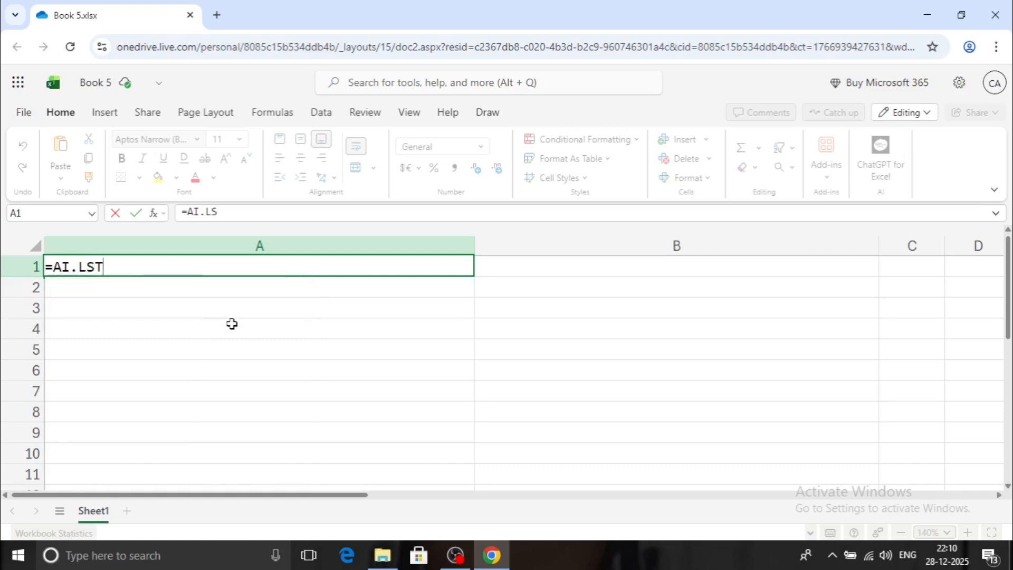
key("BackSpace")
key("BackSpace")
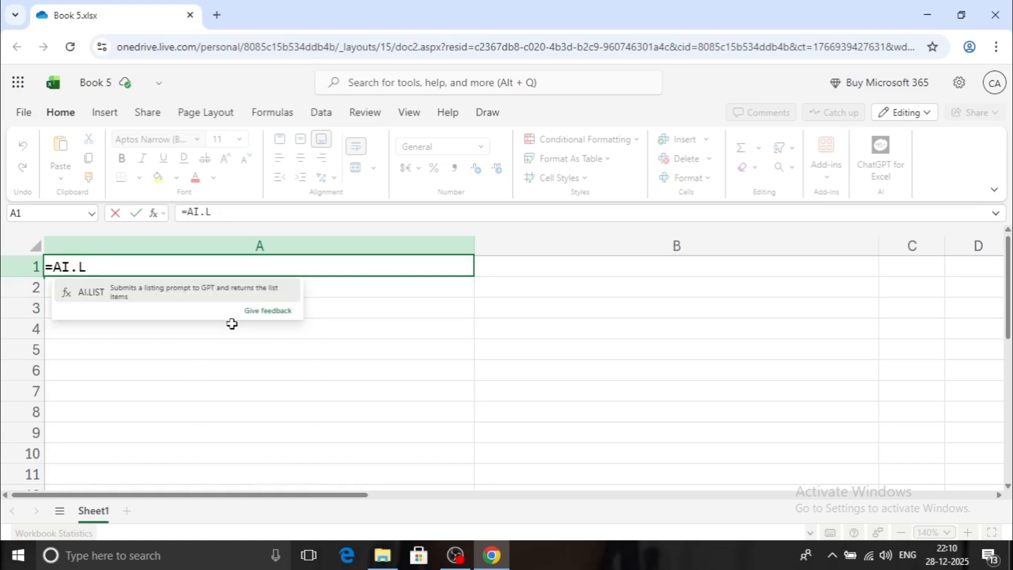
type("IST(")
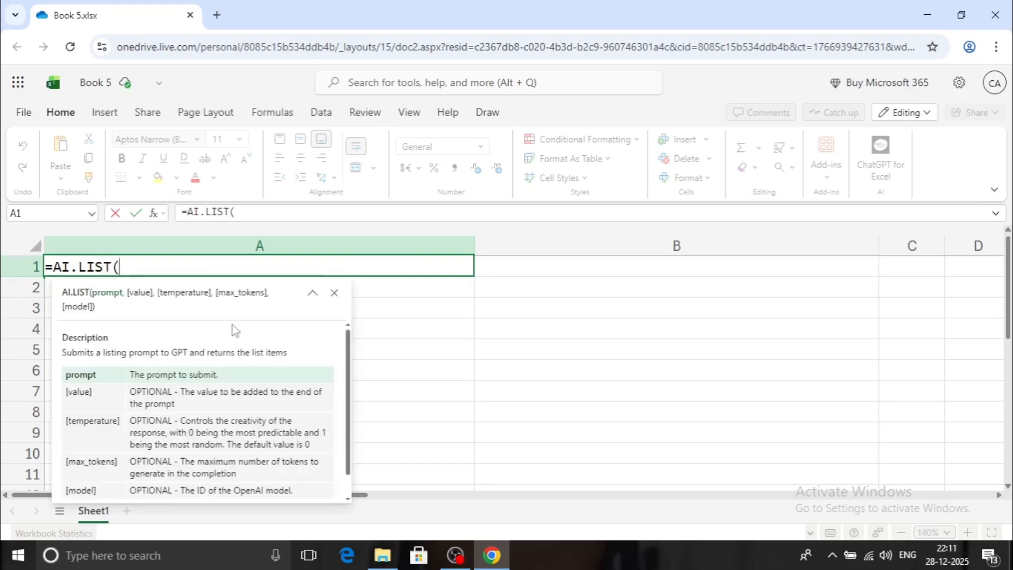
type("\"TOP 10")
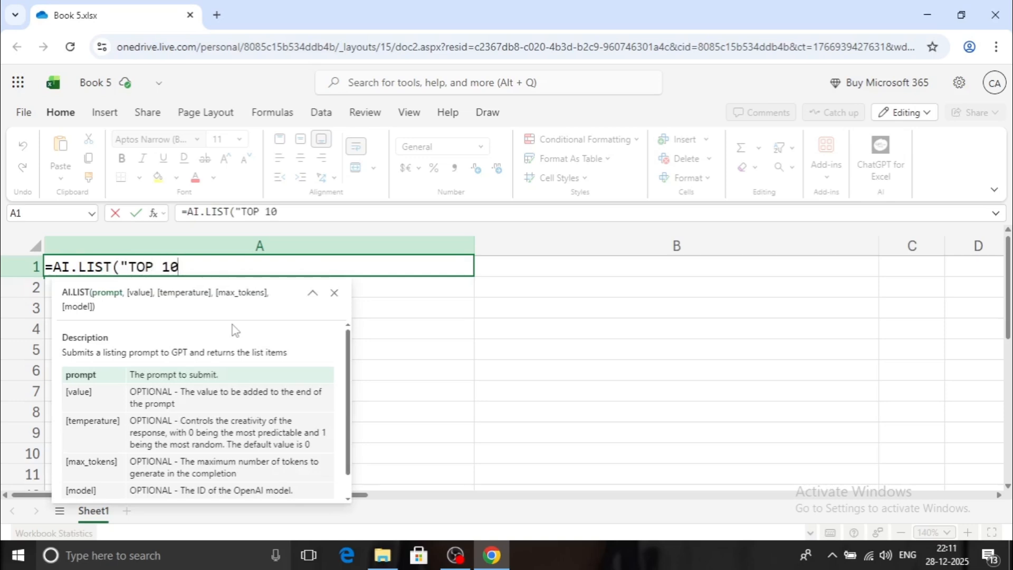
type("COM")
key("BackSpace")
key("BackSpace")
key("BackSpace")
type("COMPANIES")
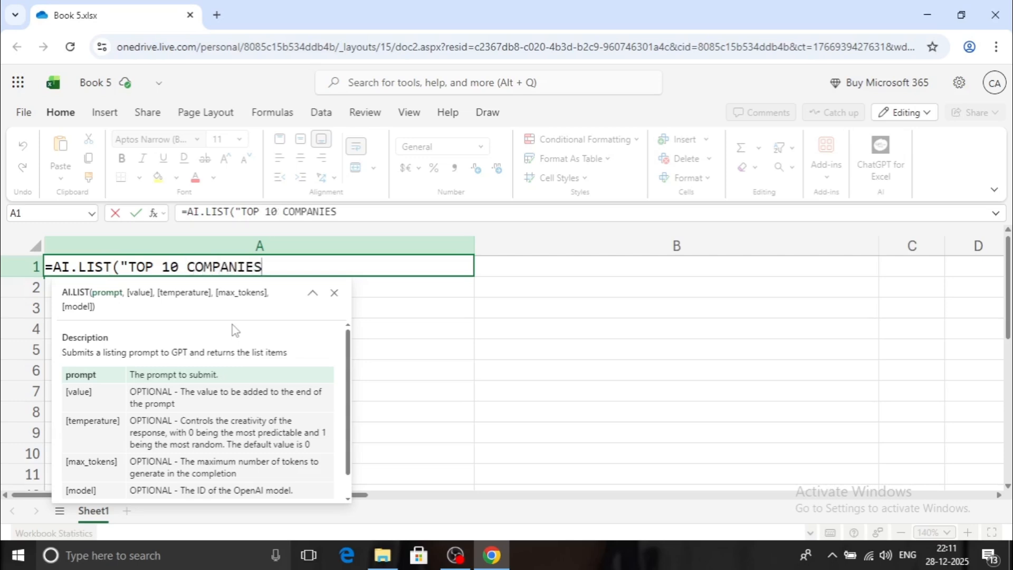
type(" TURNOVERWIS")
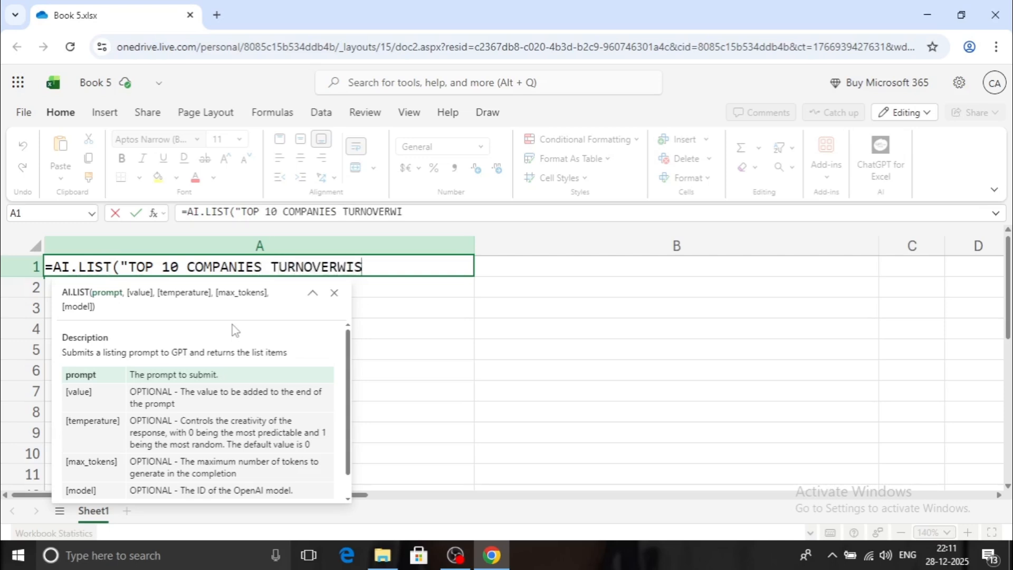
type("E IN INDIA\")")
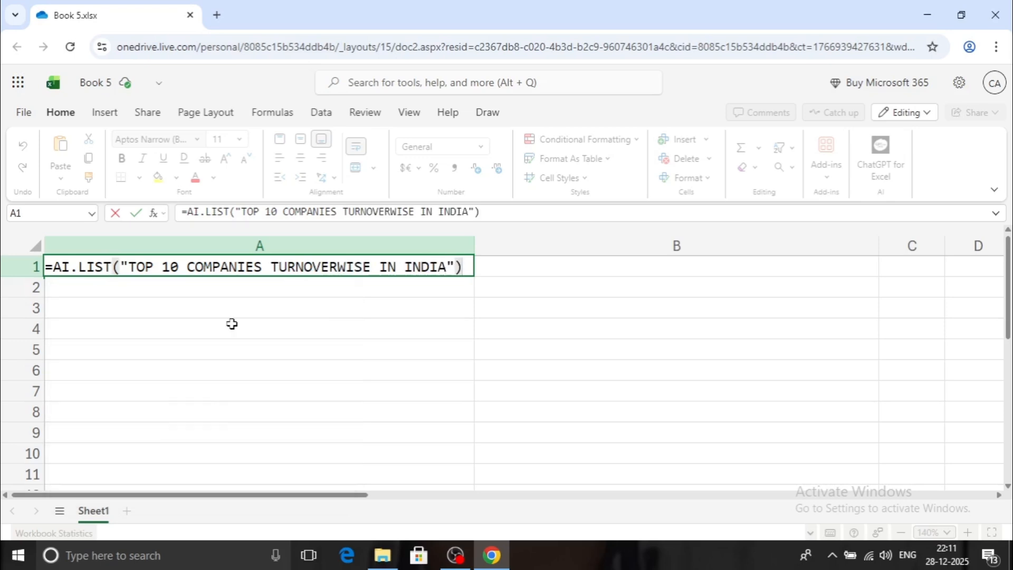
key("Return")
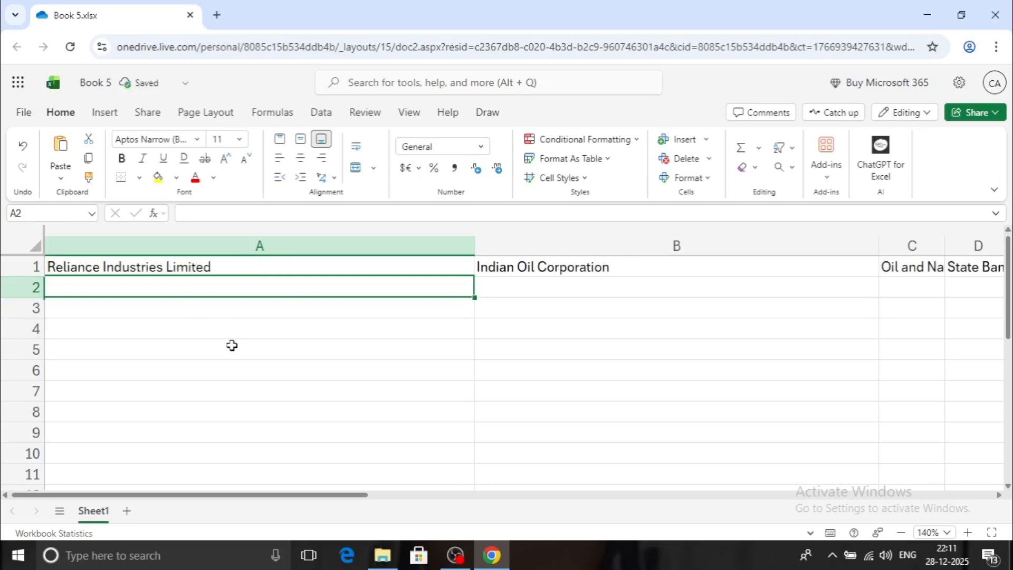
Enter the formula =AI.TABLE("TOP 10 COMPANIES TURNOVERWISE IN INDIA") in cell A2
left_click_drag(329, 504, 271, 473)
type("=AI.T")
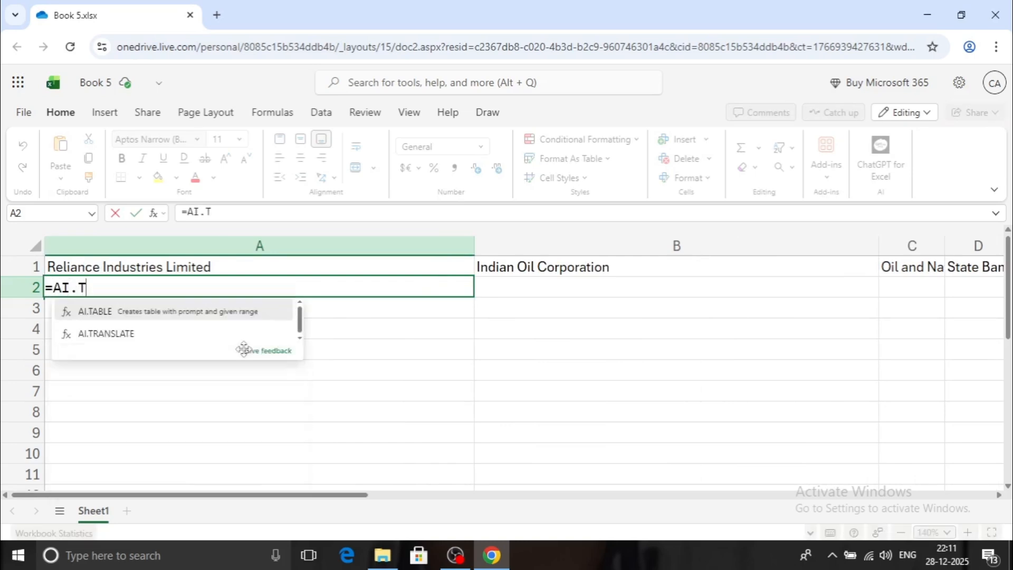
type("ABLE(")
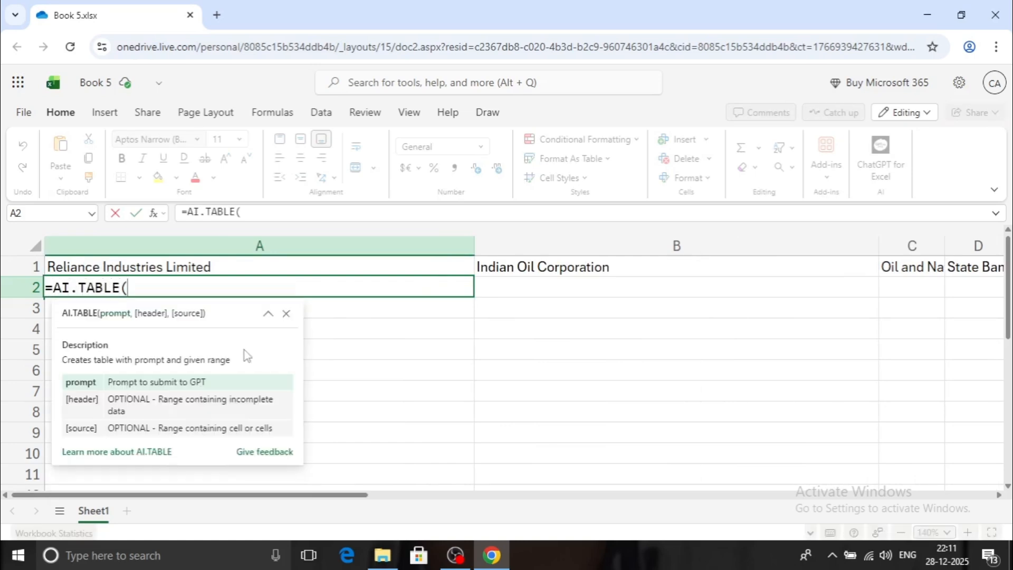
type("\"TOP 10 COM")
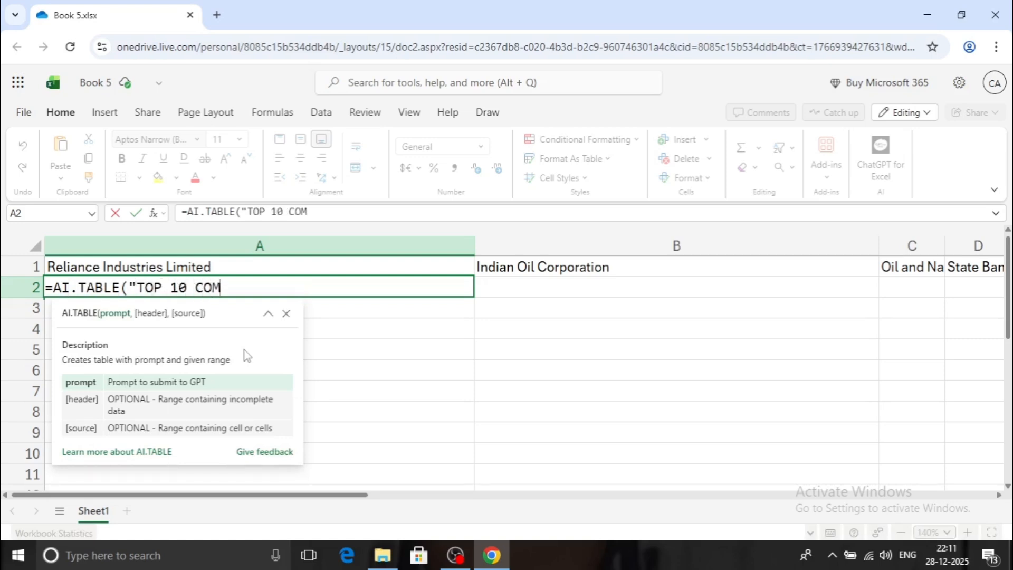
type("PANIES")
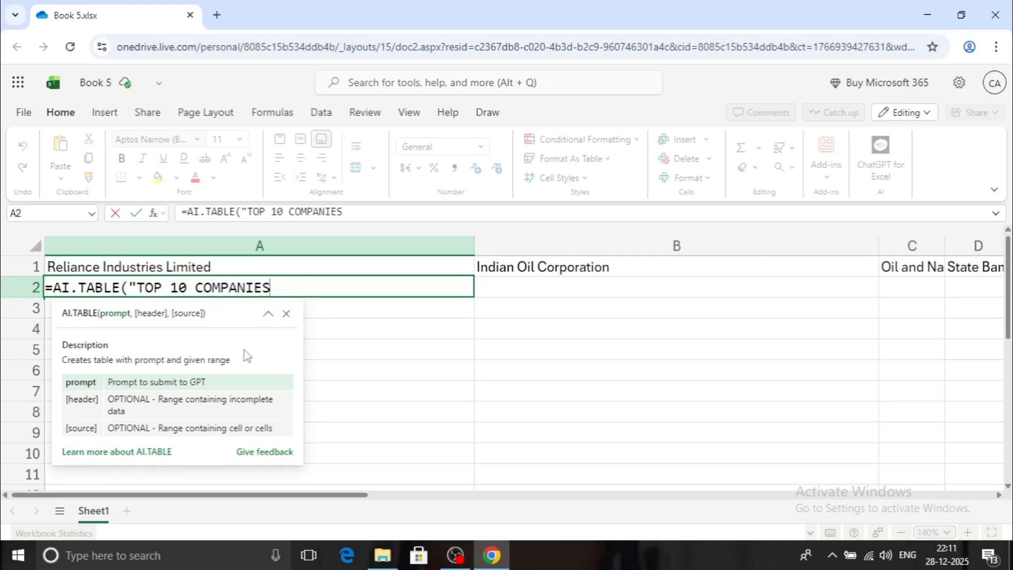
type(" TURNOVERWISE")
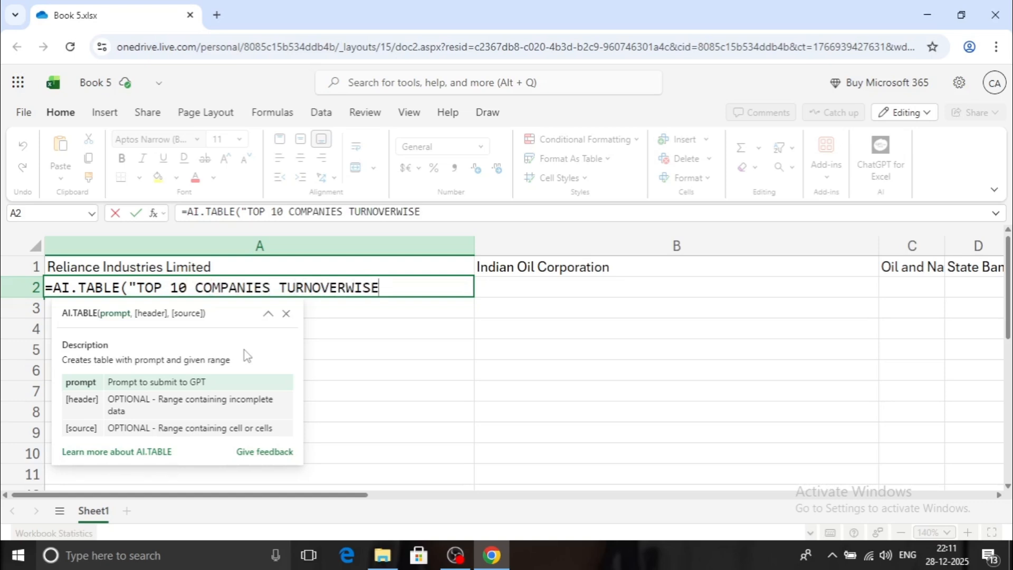
type(" IN INDIA\")")
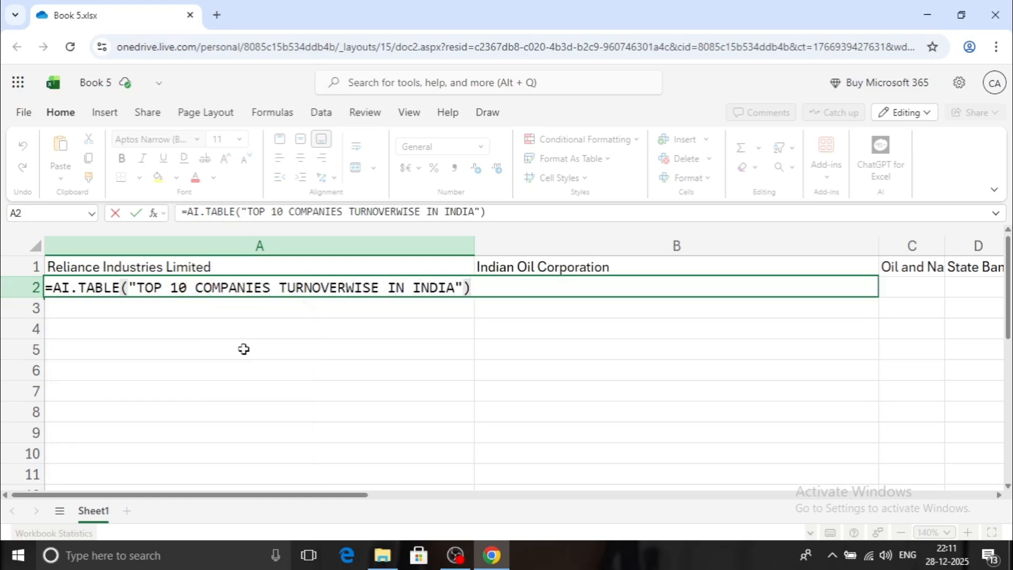
key("Return")
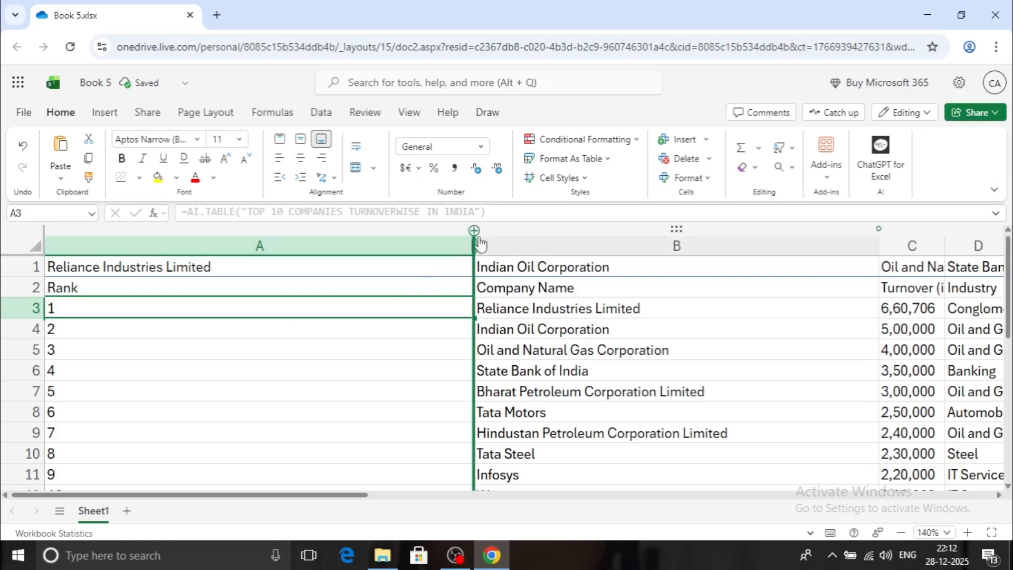
Narrow column A to less than half its width and widen column D to fit the industry names
left_click_drag(474, 243, 220, 245)
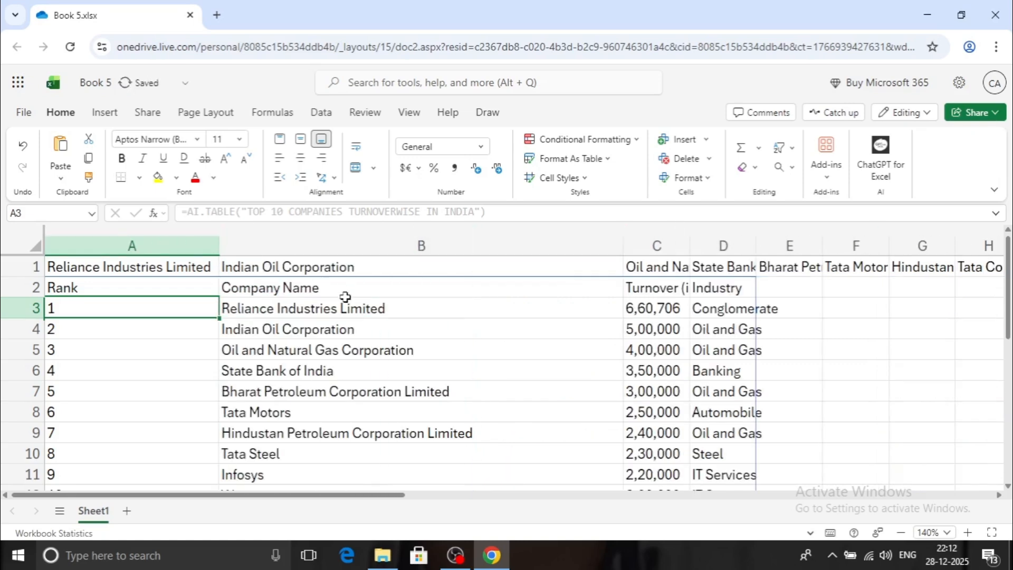
left_click(726, 307)
left_click_drag(756, 244, 795, 243)
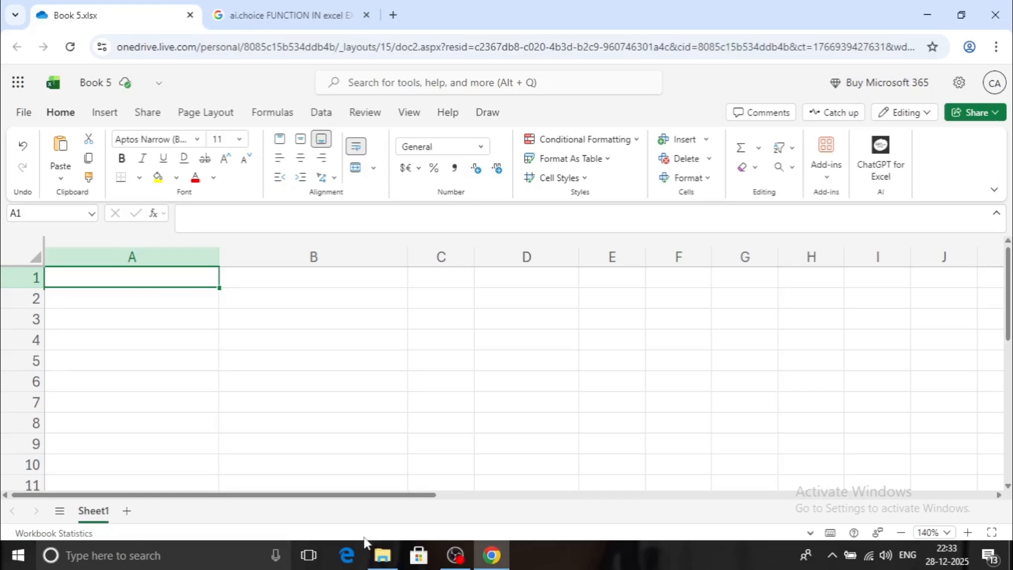
Fill cells A1 to A5 with APPLE, BANANA, BRINJAL, LADYFINGER and GRAPES
type("APPLE")
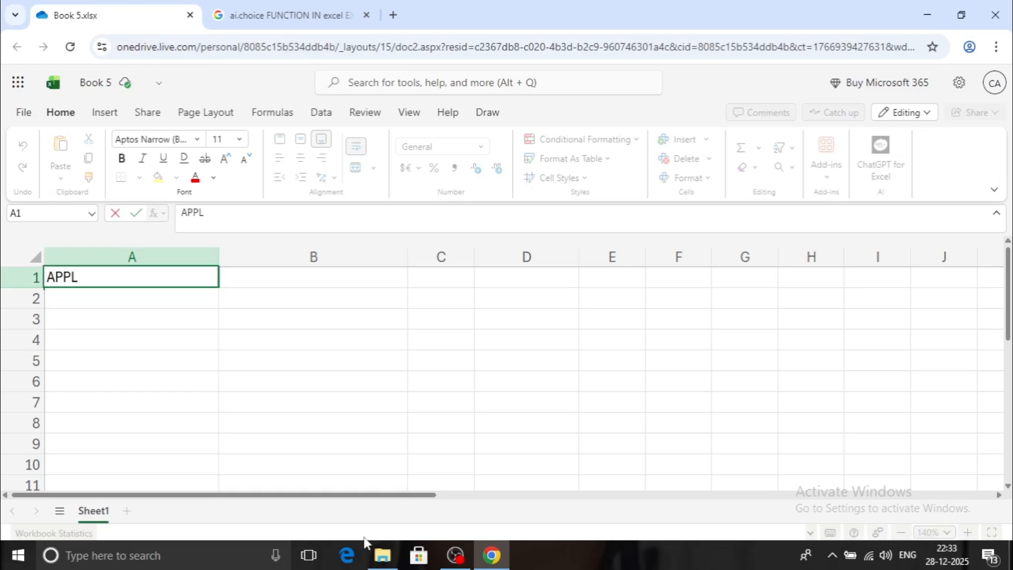
key("Return")
type("BAB")
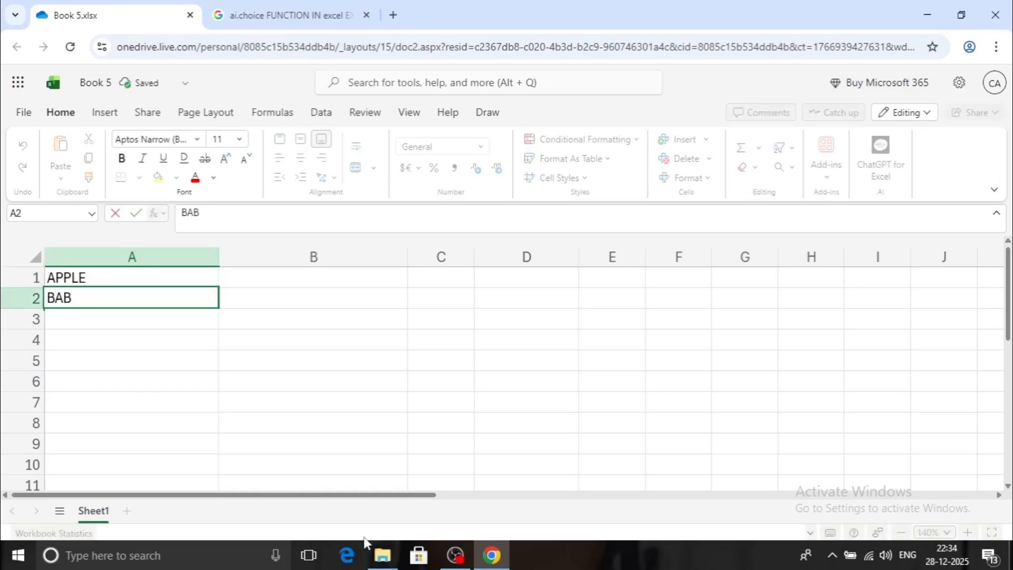
key("BackSpace")
type("NANA")
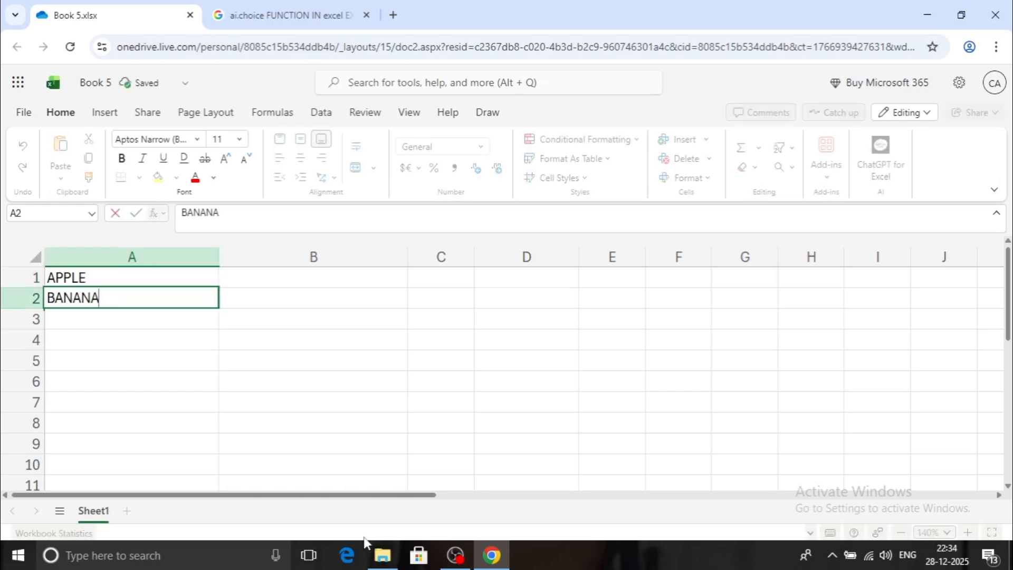
key("Return")
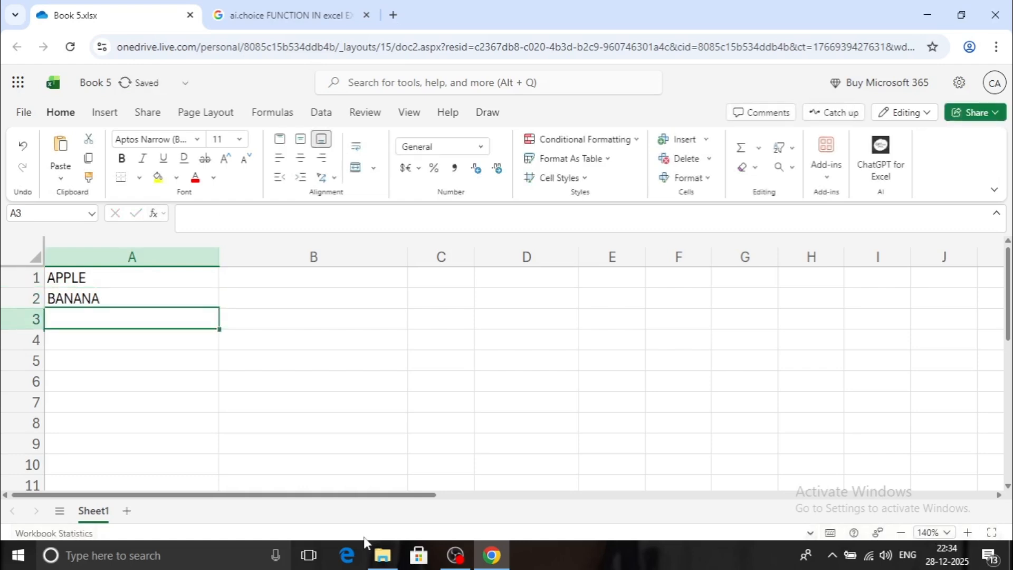
type("BRINJAL")
key("Return")
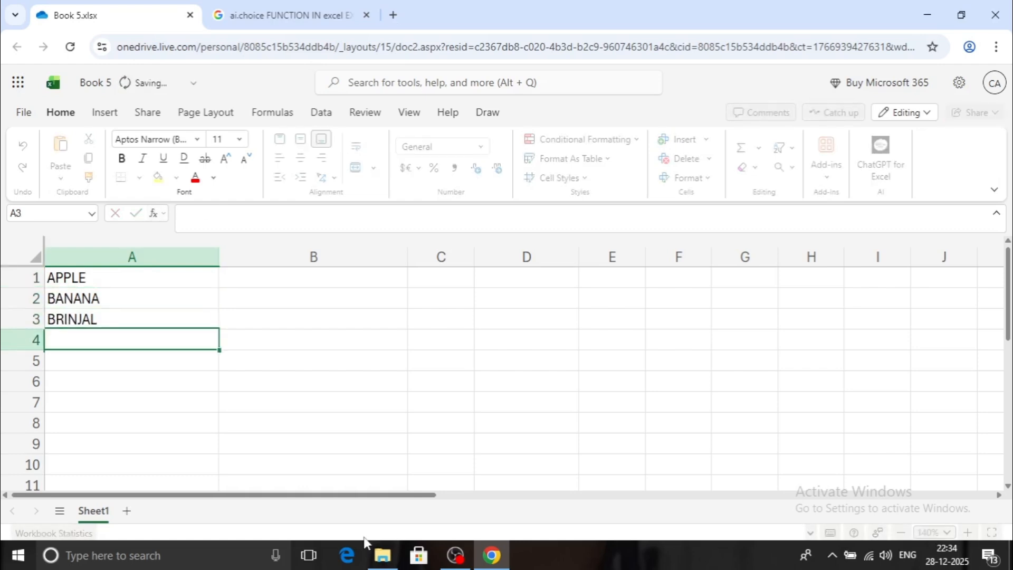
type("LADYFI")
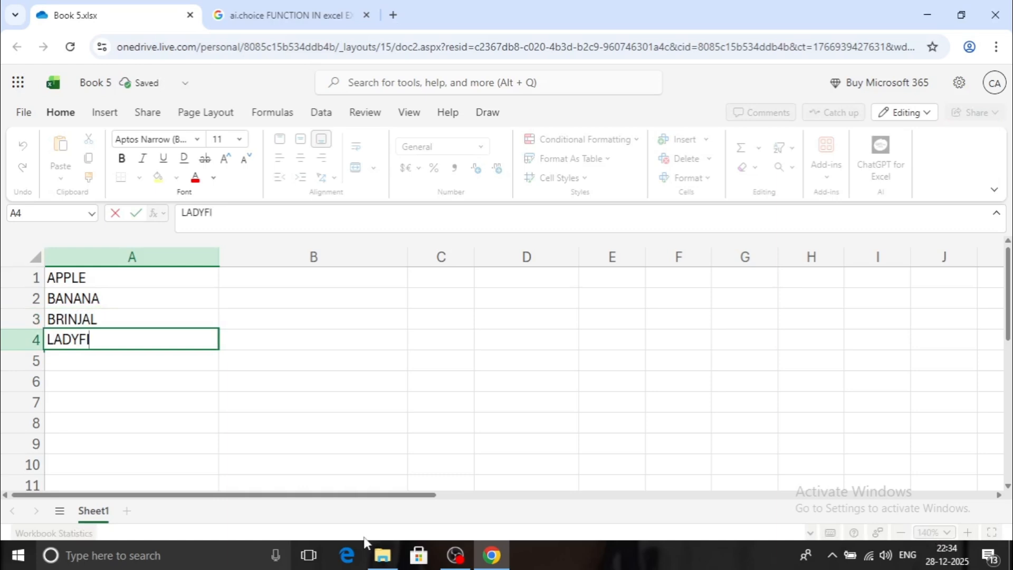
type("NGER")
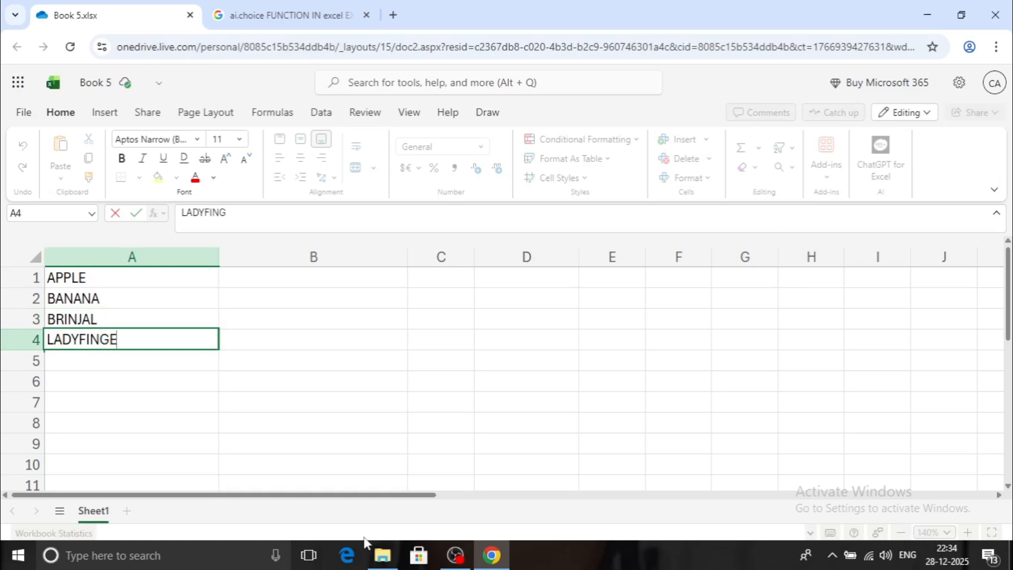
key("Return")
type("GRAPES")
key("Return")
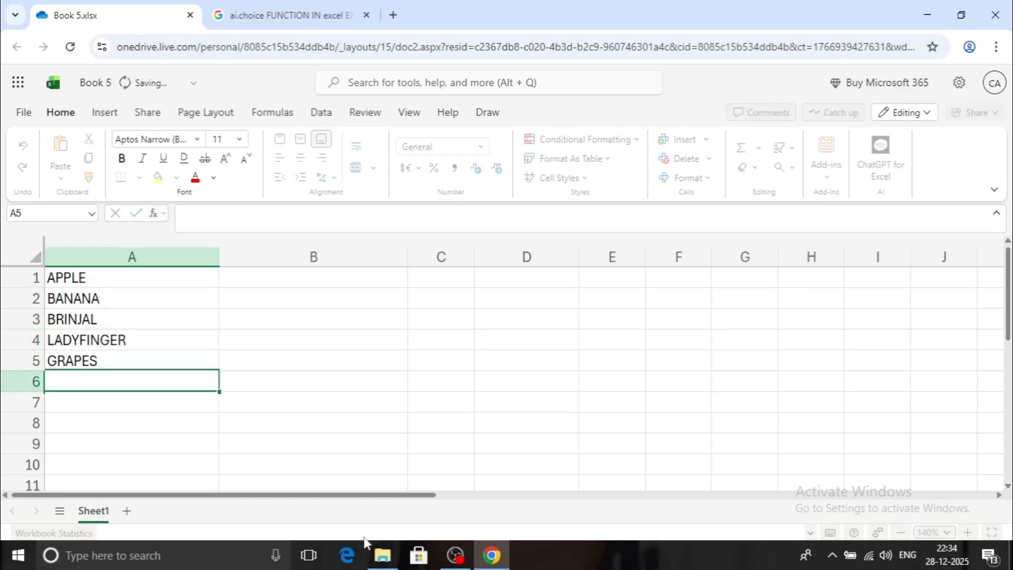
Pick the fruits out of the list by entering the formula =AI.CHOICE("FRUITS",A1:A5) in cell B1
key("Up")
key("Up")
key("Right")
key("Up")
key("Up")
key("Up")
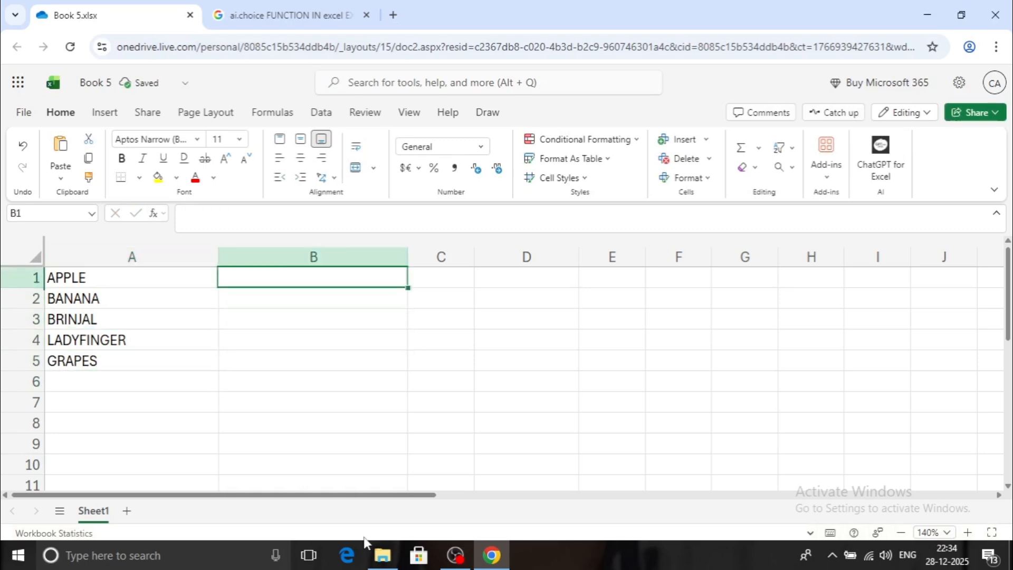
type("=AI")
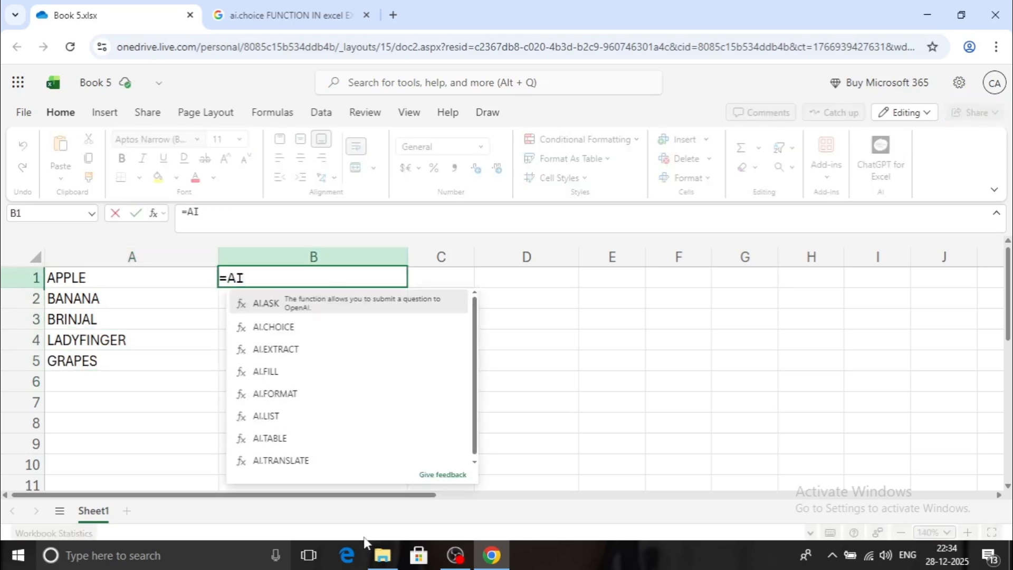
type(".CHOICE")
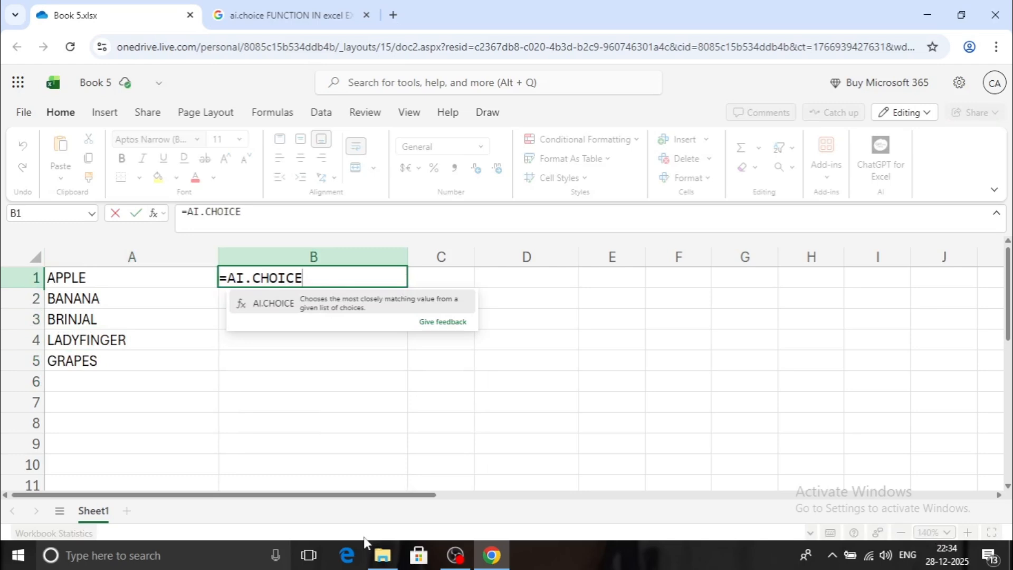
type("(")
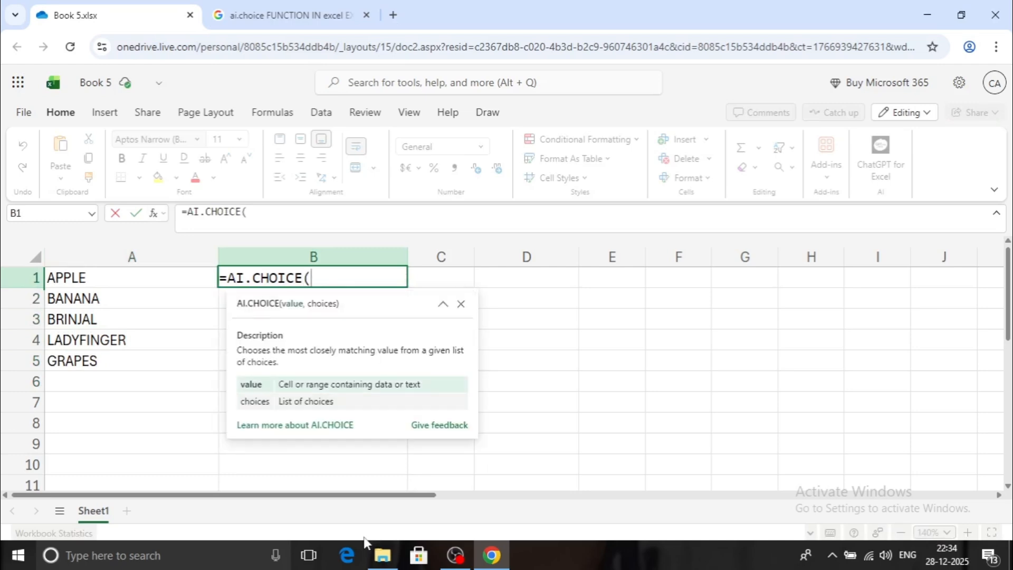
type("\"FRUITS\",")
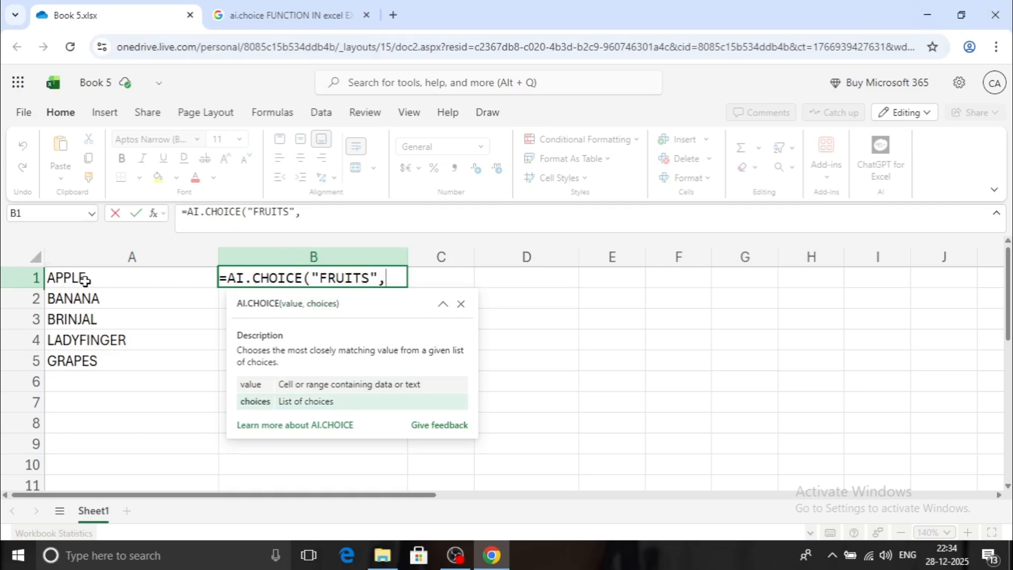
left_click_drag(79, 278, 100, 365)
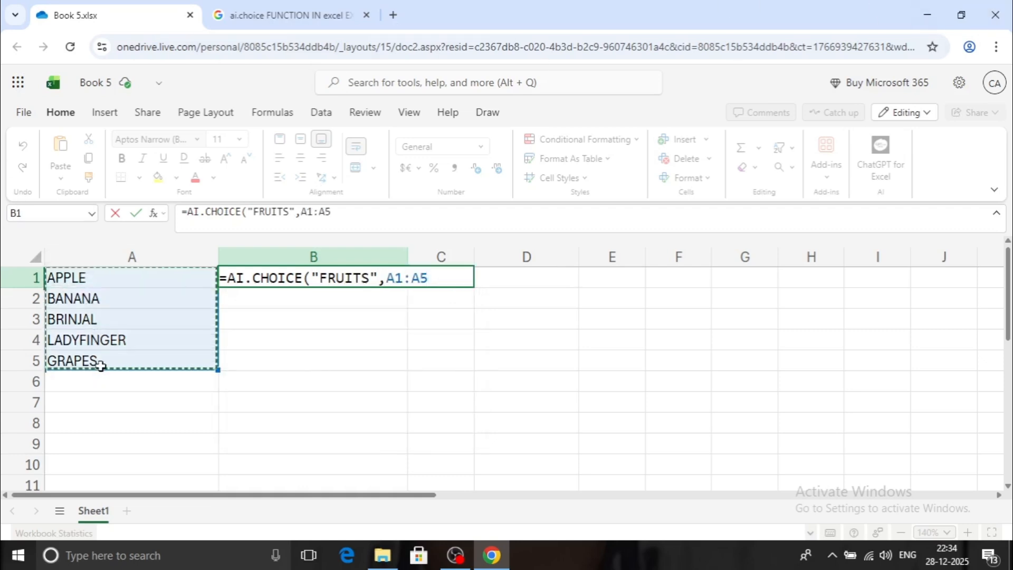
type(")")
key("Return")
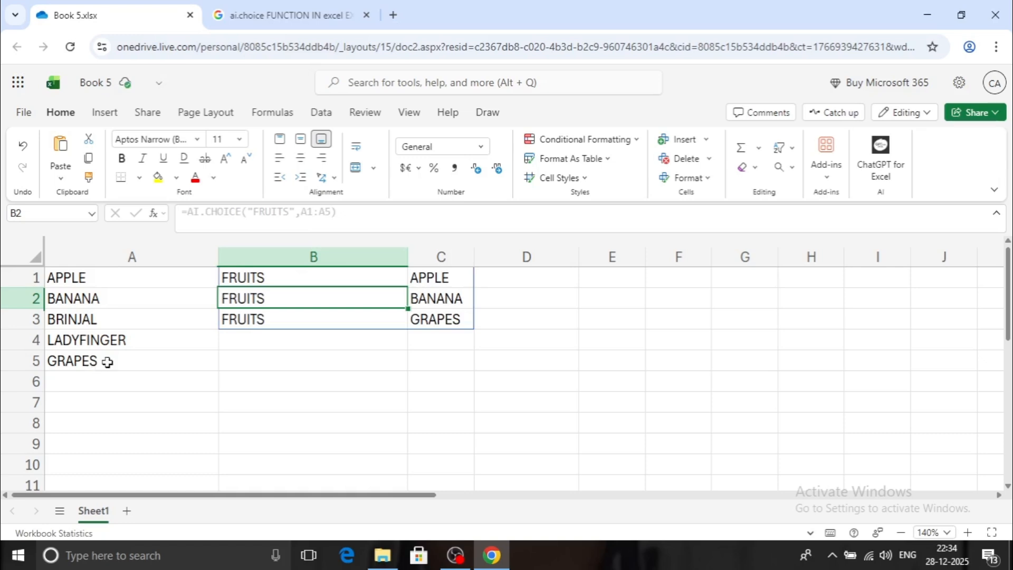
Clear the contents of the range A1:D7
left_click_drag(84, 279, 498, 409)
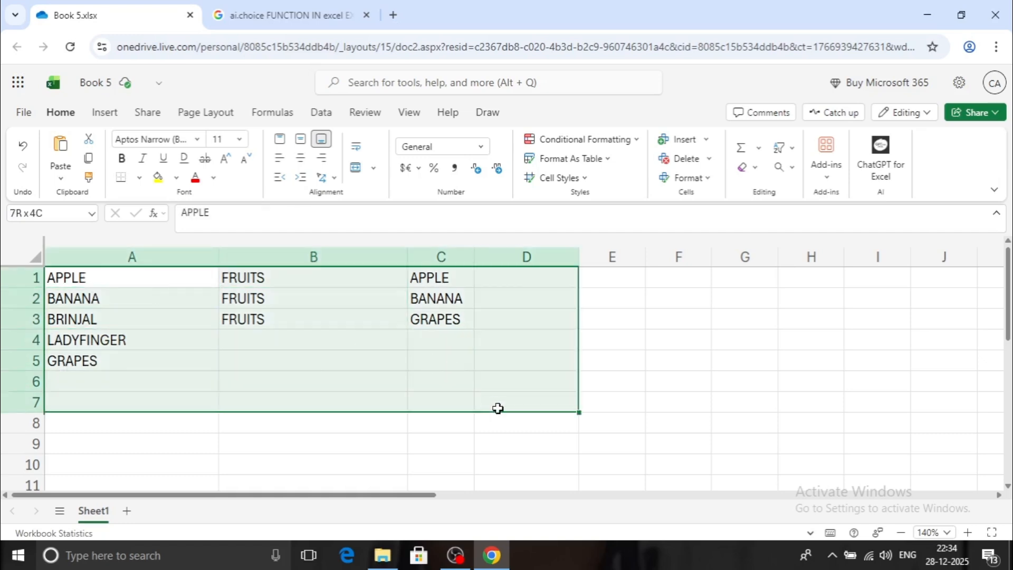
key("Delete")
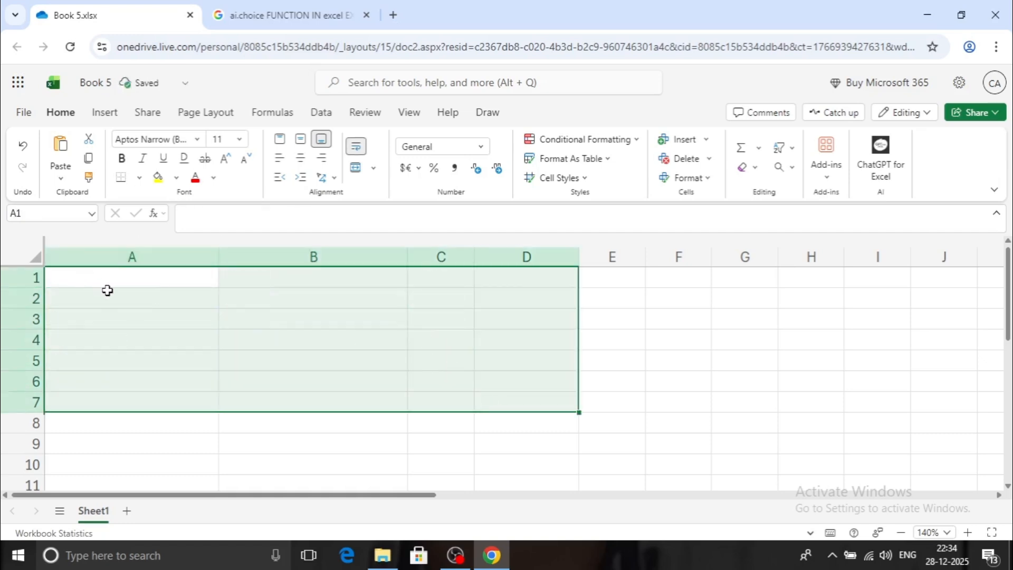
Extract the numbers from a sentence by entering =AI.EXTRACT("HIS MARKS IS 344 OUT OF 500","NUMBERS") in cell A1
left_click(109, 280)
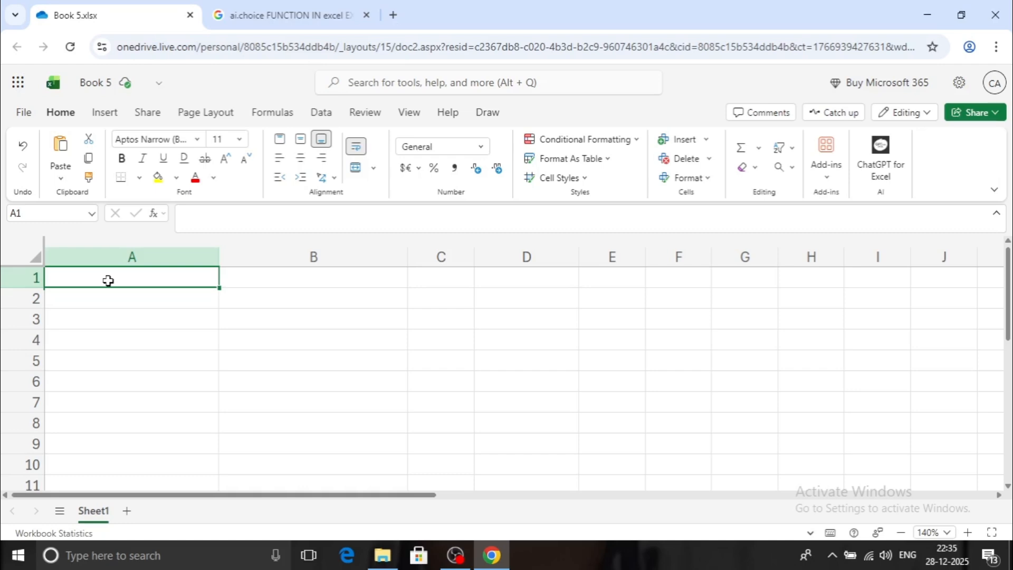
type("=AI.E")
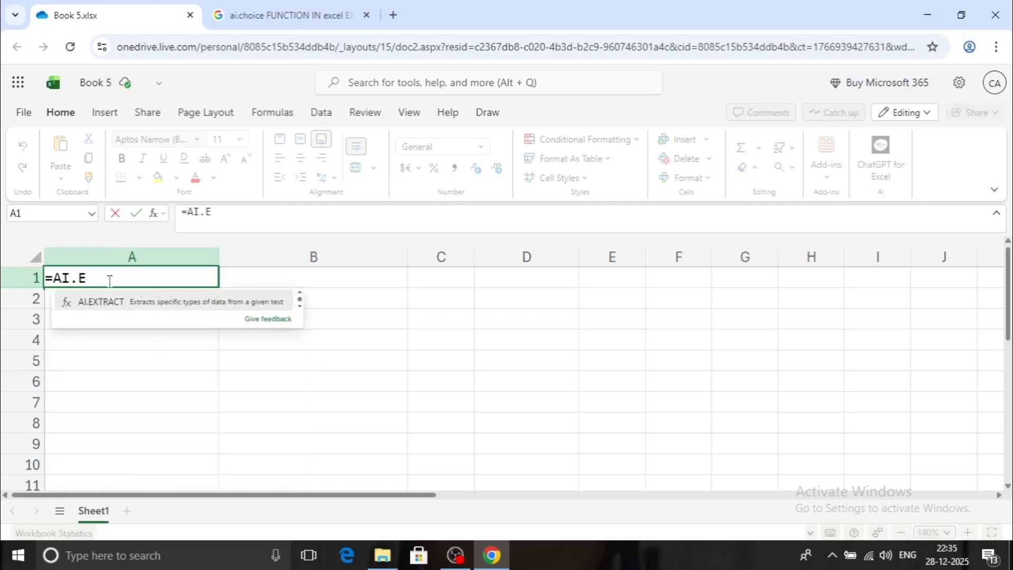
type("XTRACT(")
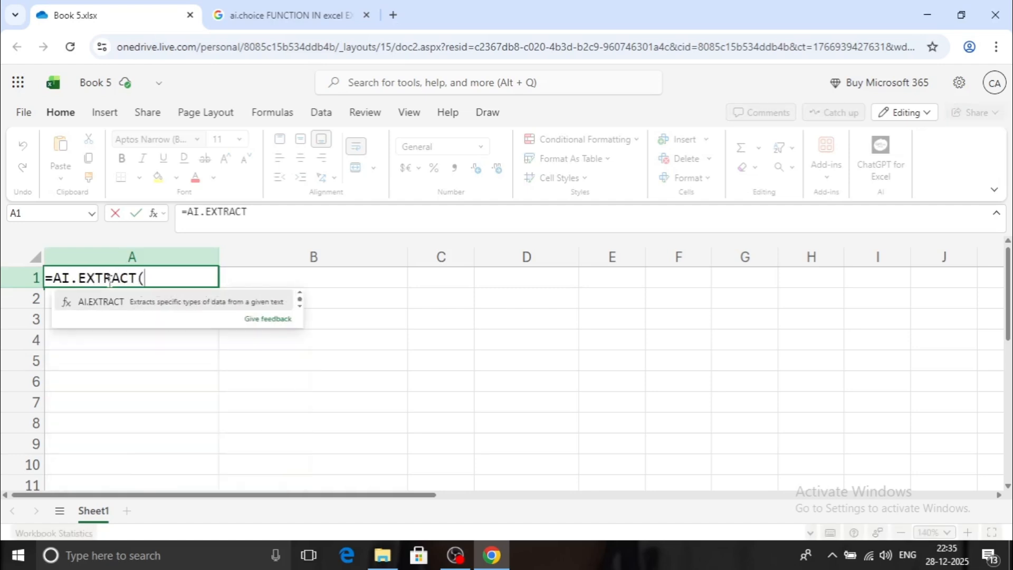
type("\"")
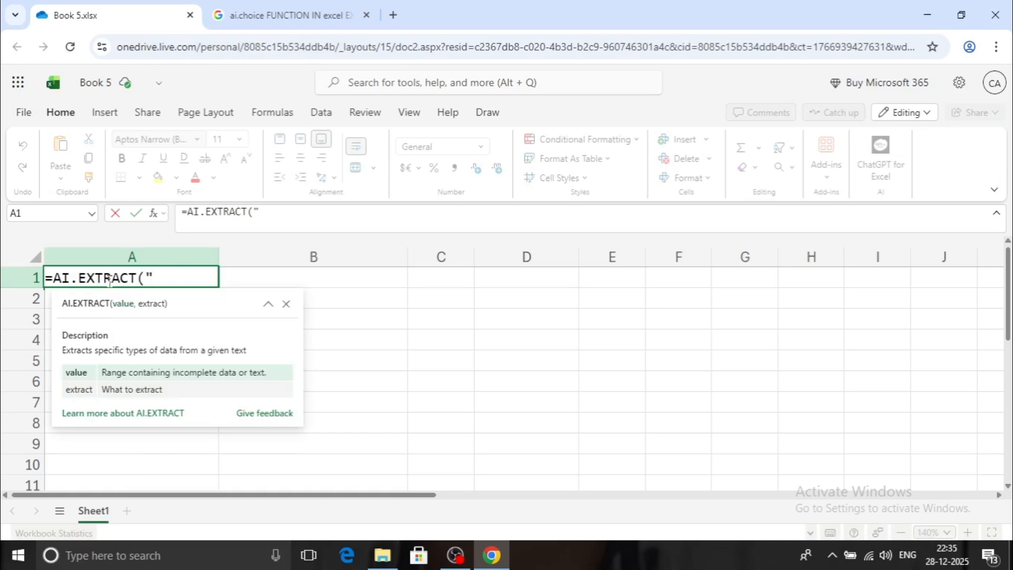
type("HIS MAR")
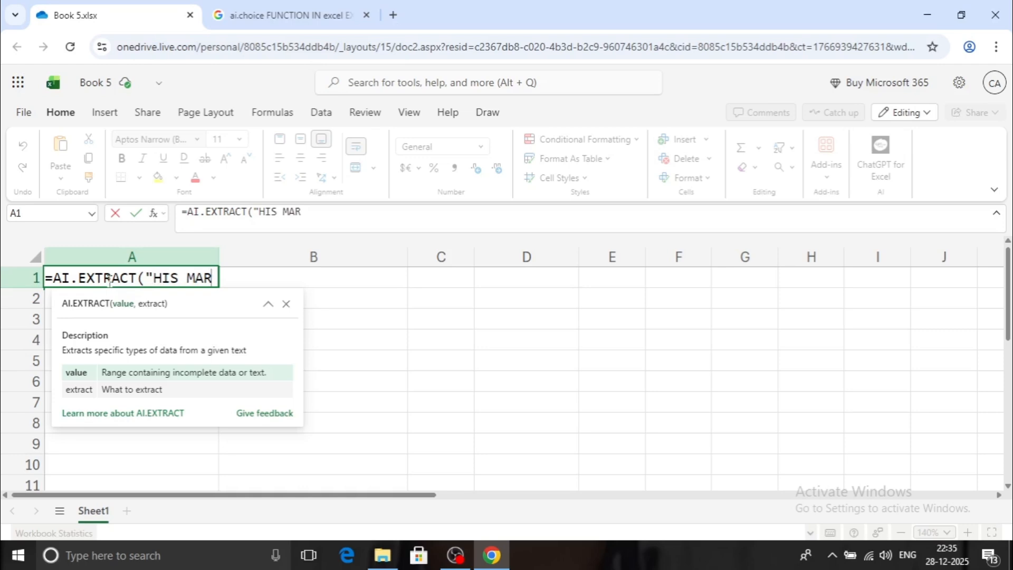
type("KS IS ")
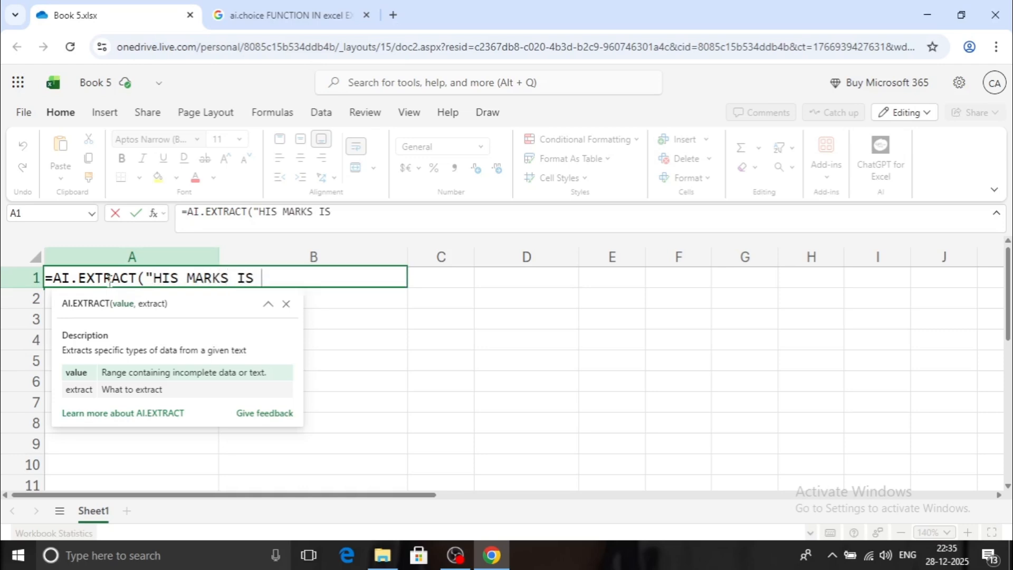
type("344 OUT O")
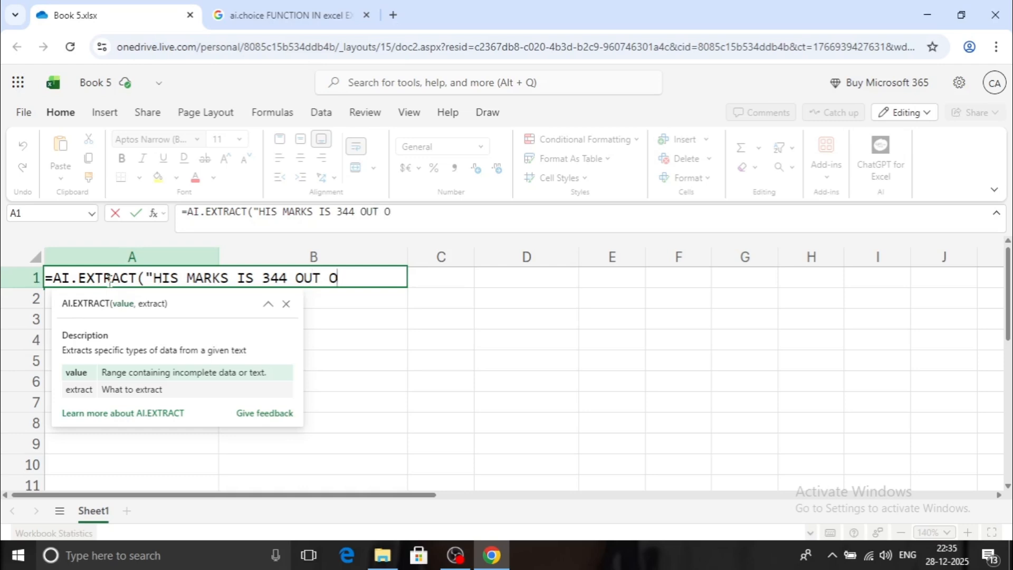
type("F 500\"")
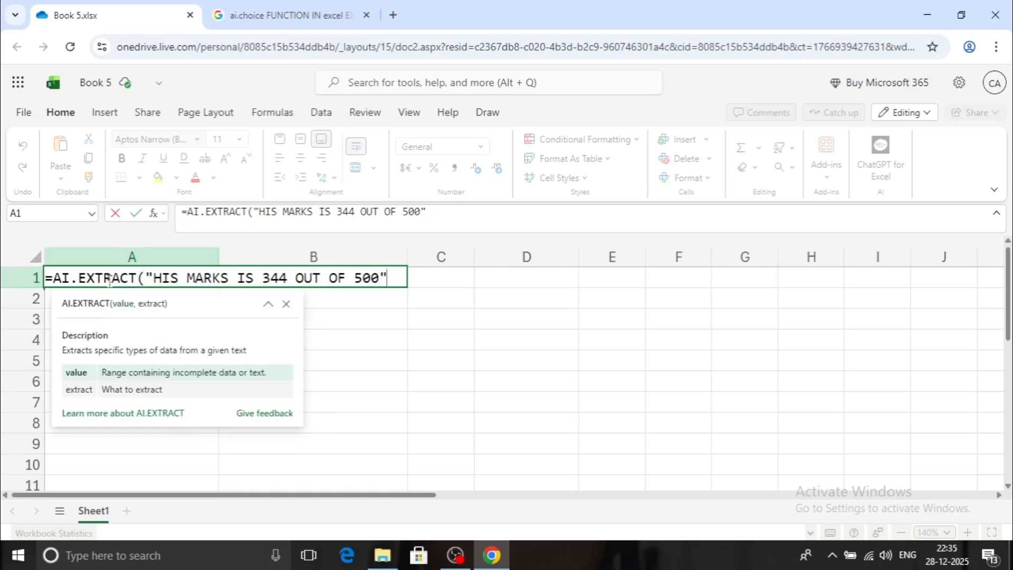
type(",")
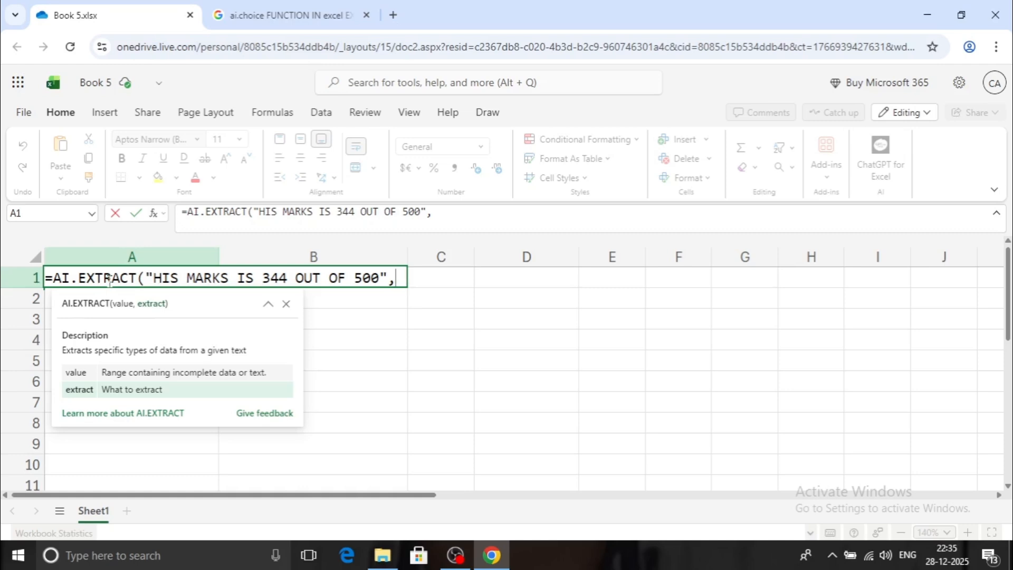
type("\"")
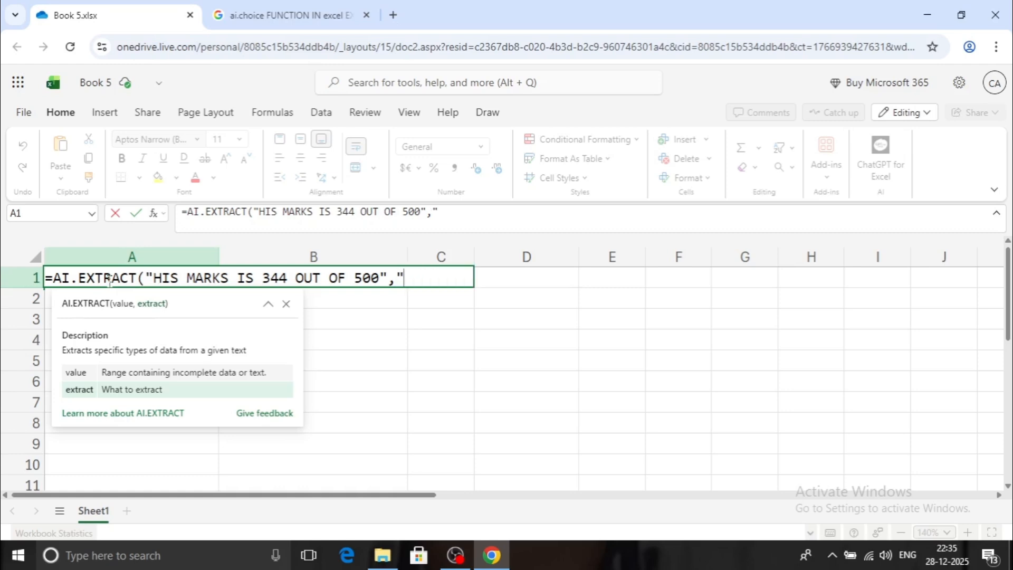
type("NUMBERS\"")
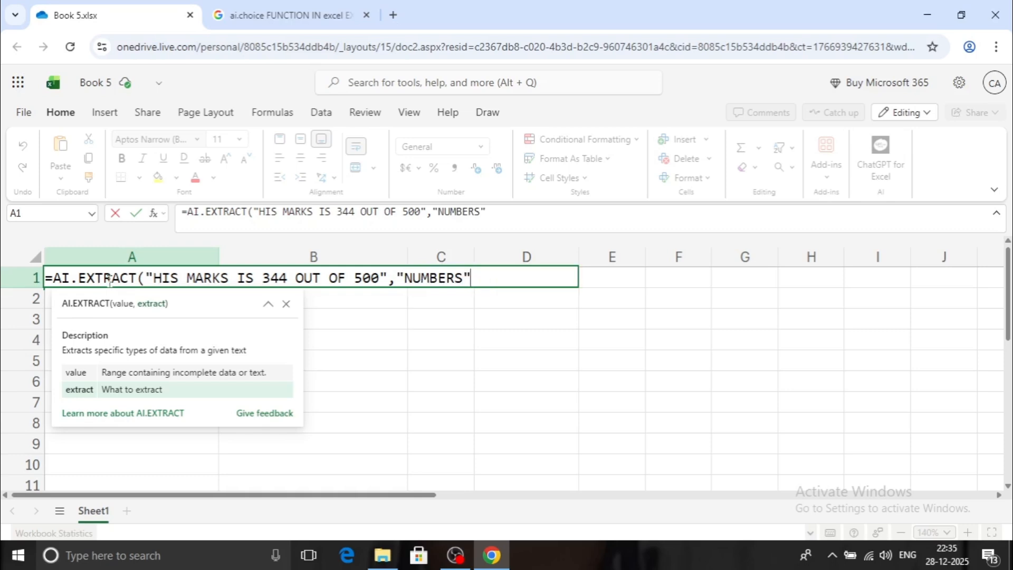
type(")")
key("Return")
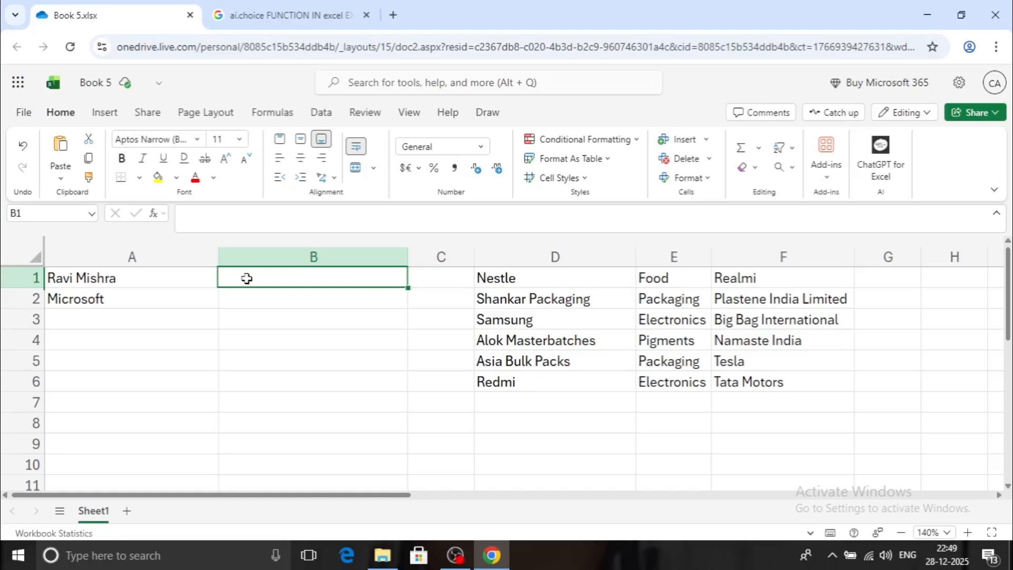
Convert the name in A1 to upper case by entering the formula =ai.format(A1,"upper") in cell B1
type("=a")
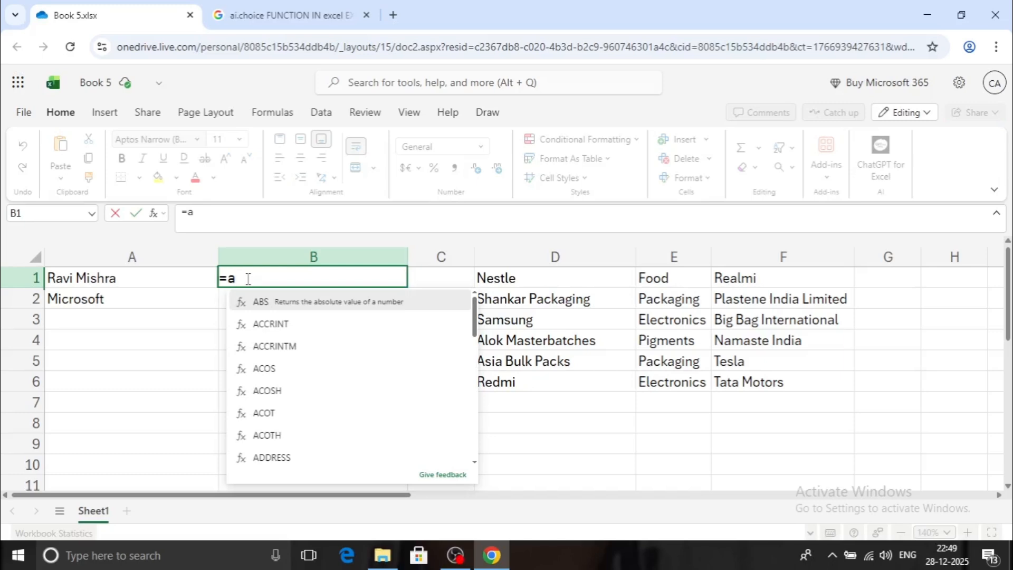
type("i.fo")
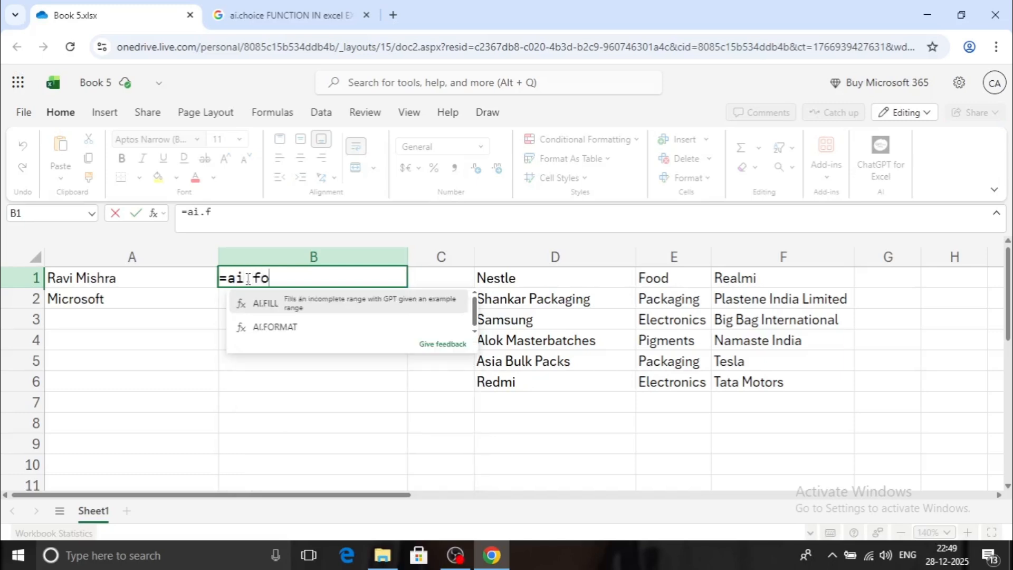
type("rmat(")
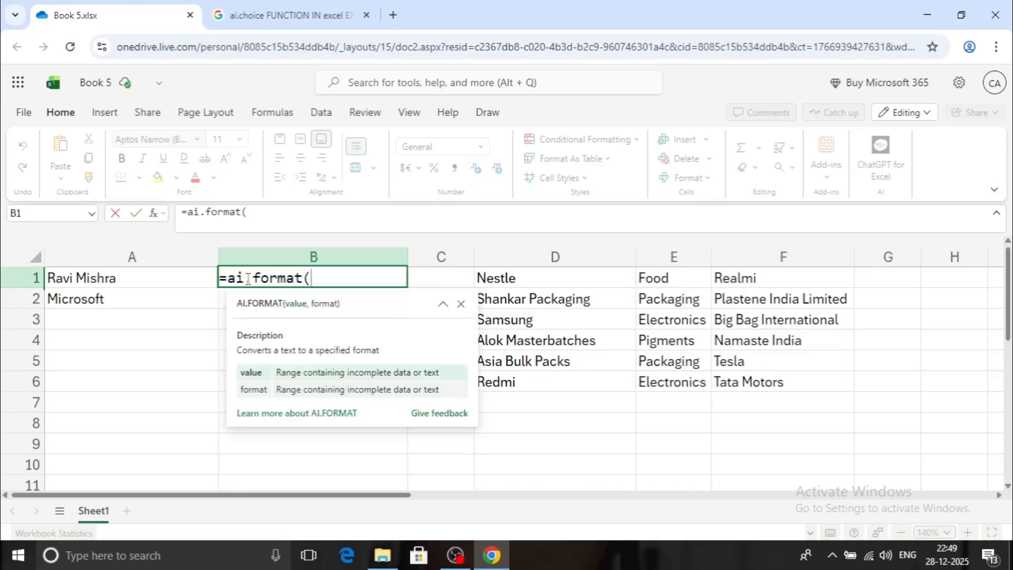
left_click(144, 274)
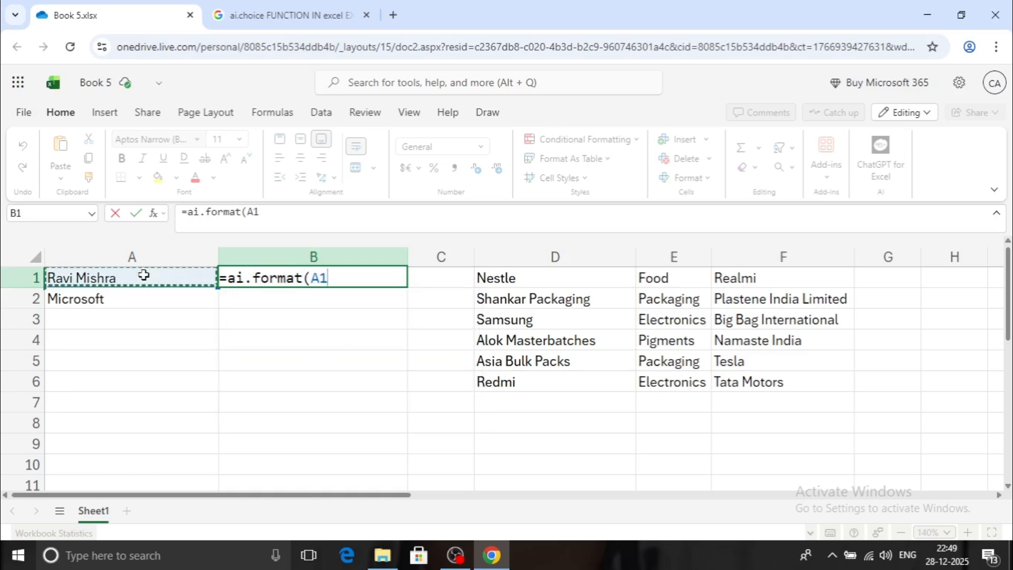
type(",\"u")
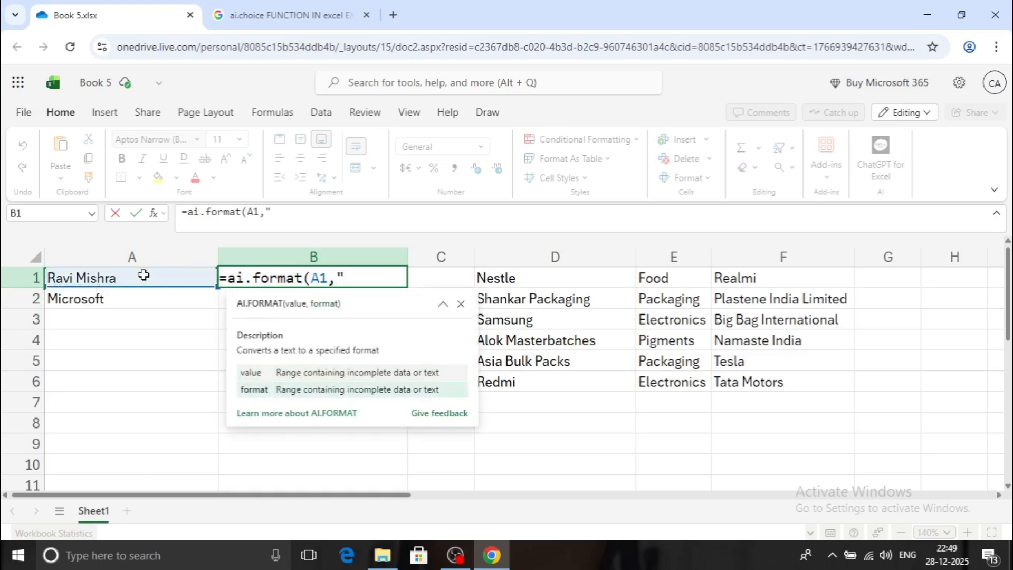
type("pper")
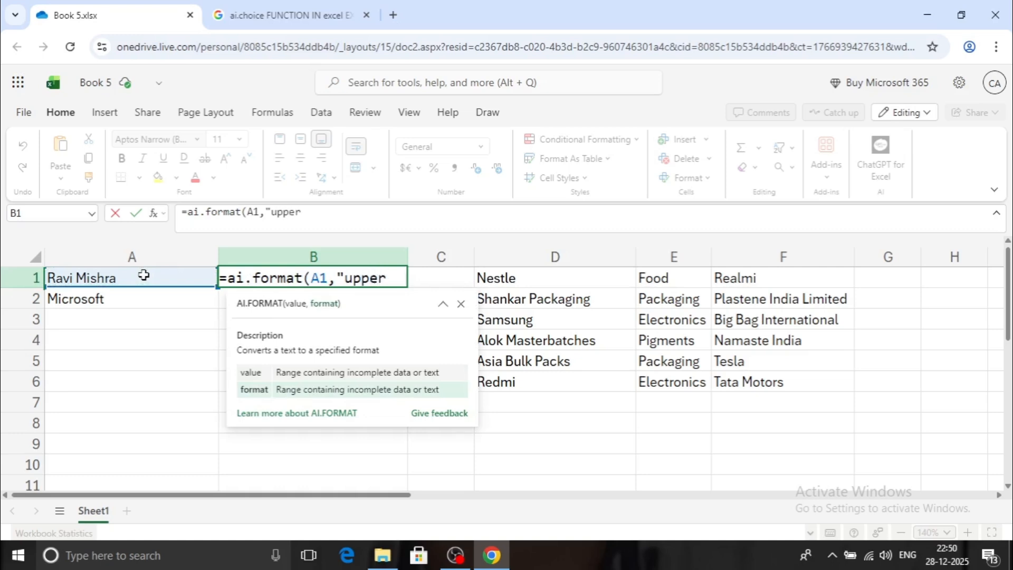
type("\")")
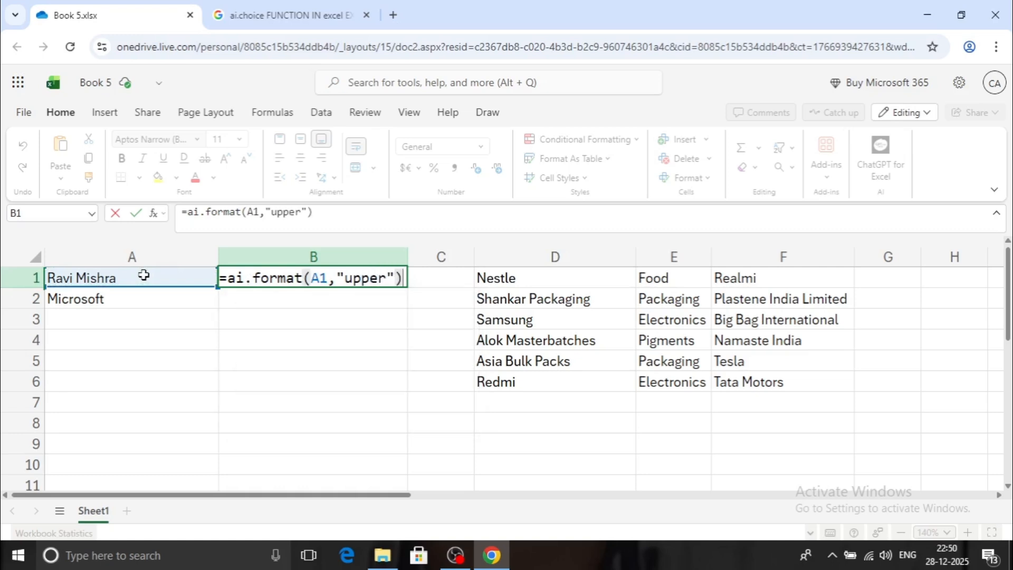
key("Return")
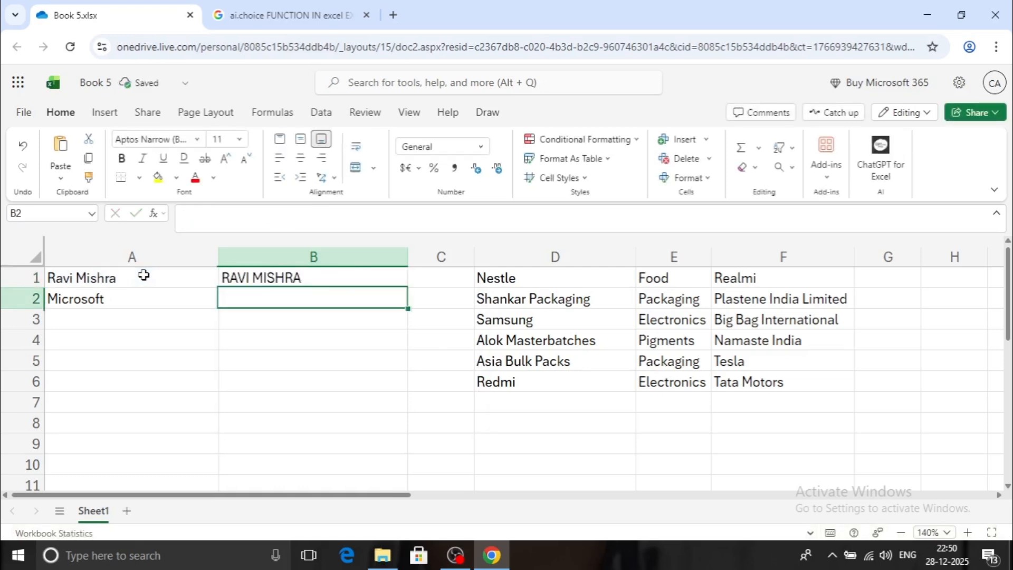
Abbreviate the company name in A2 by entering the formula =ai.format(A2,"abbreviation") in cell B2
type("=")
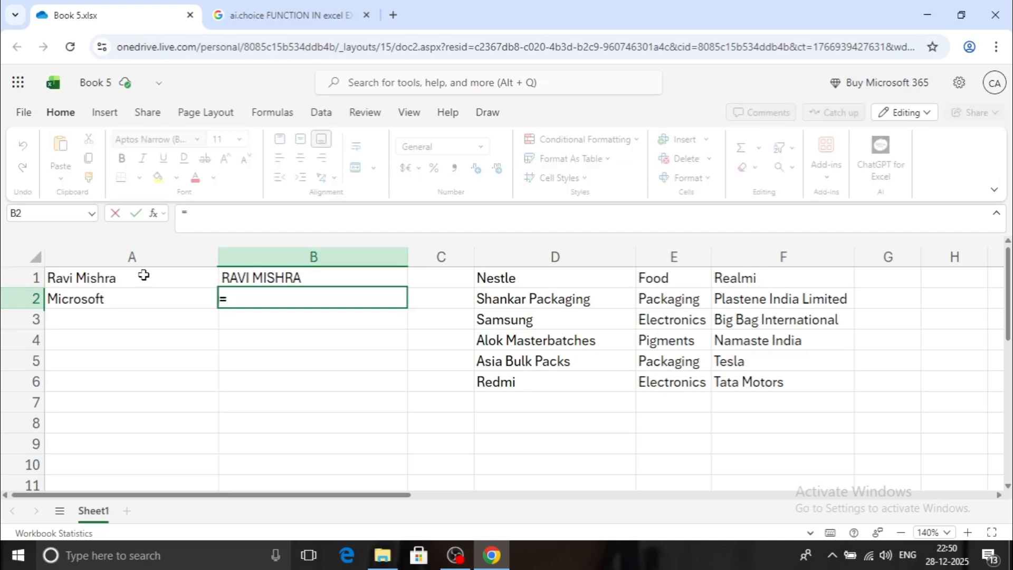
type("ai.f")
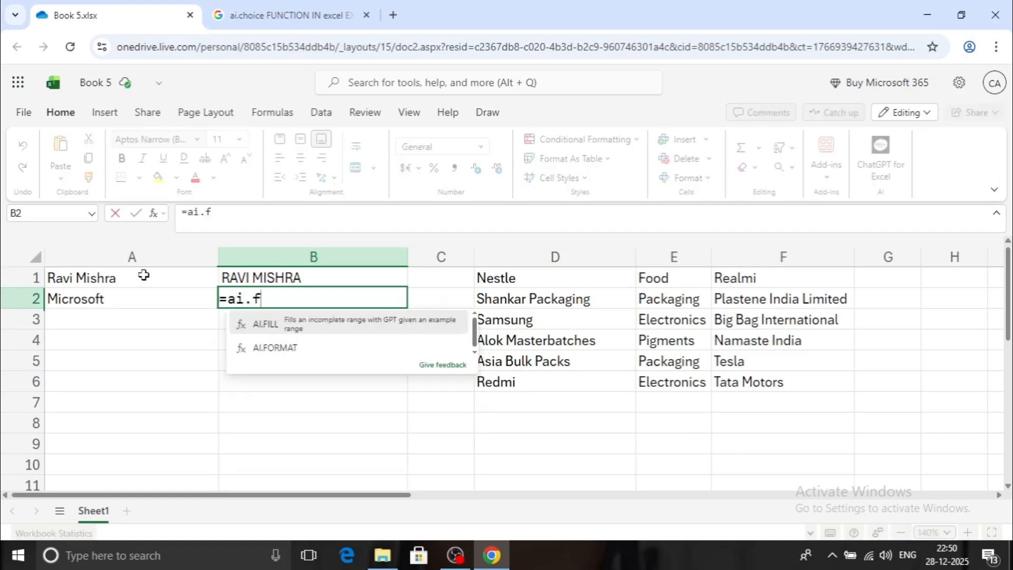
type("ormat(")
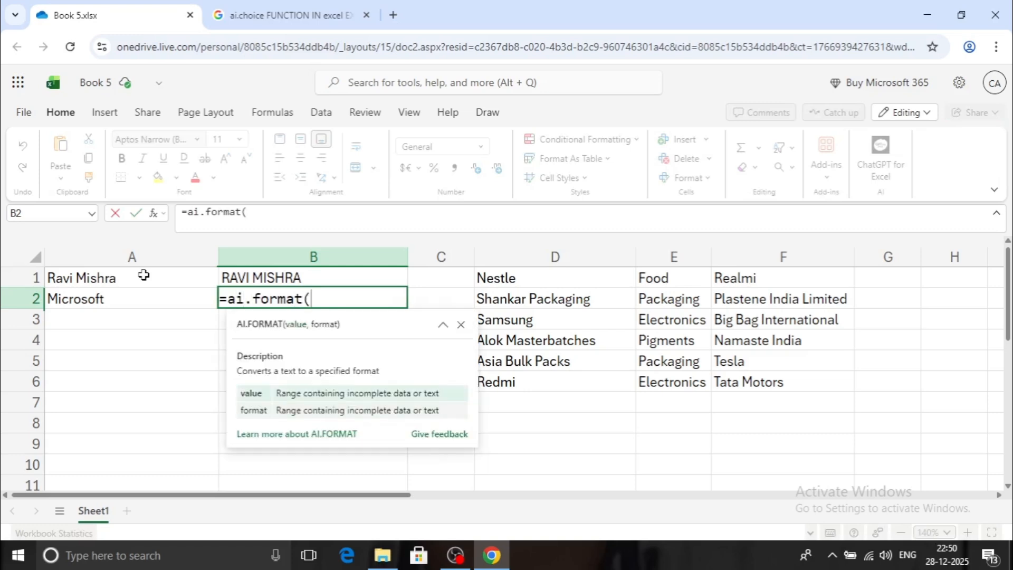
left_click(113, 300)
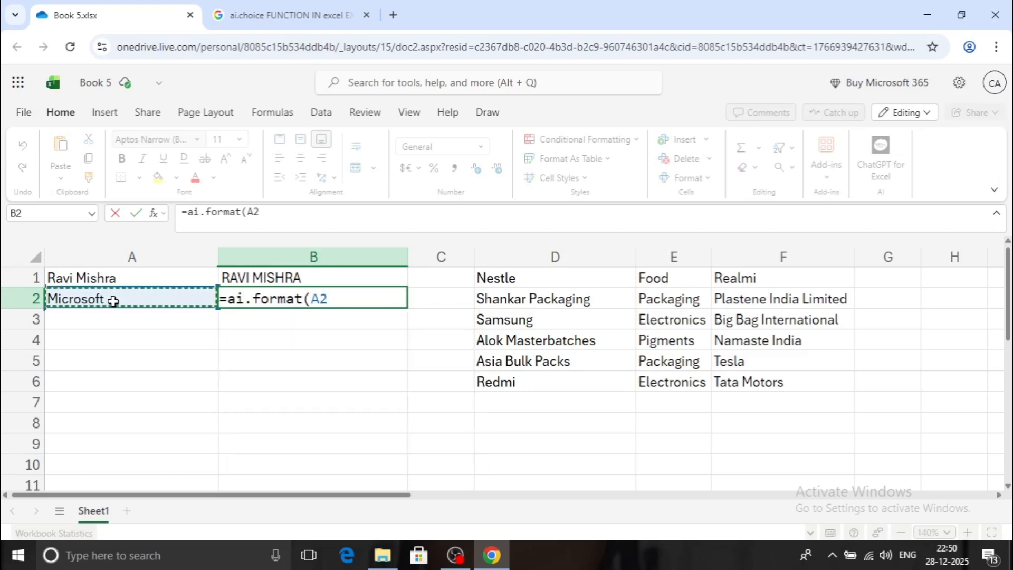
type(",\"\"")
key("BackSpace")
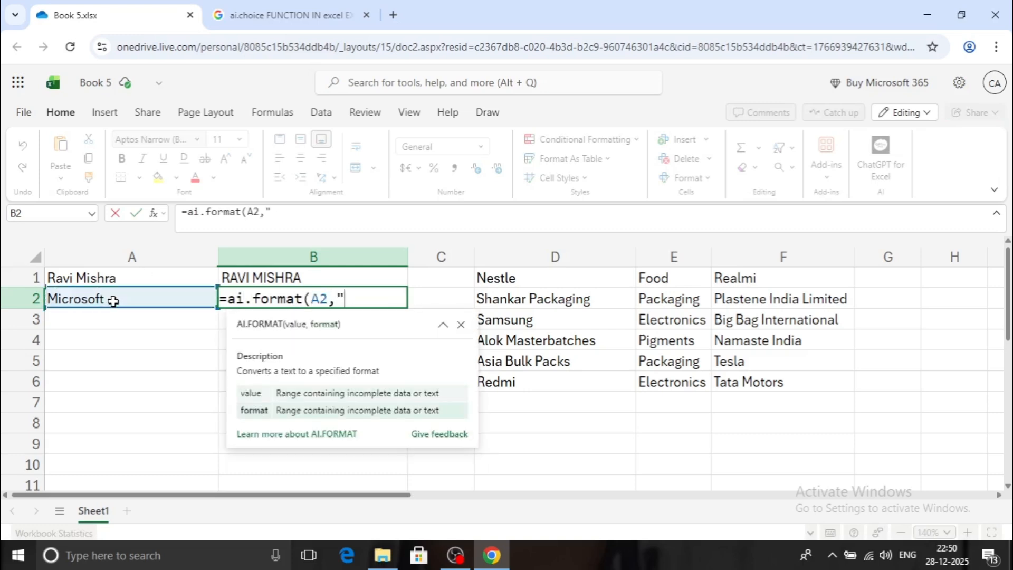
type("abbreviatio")
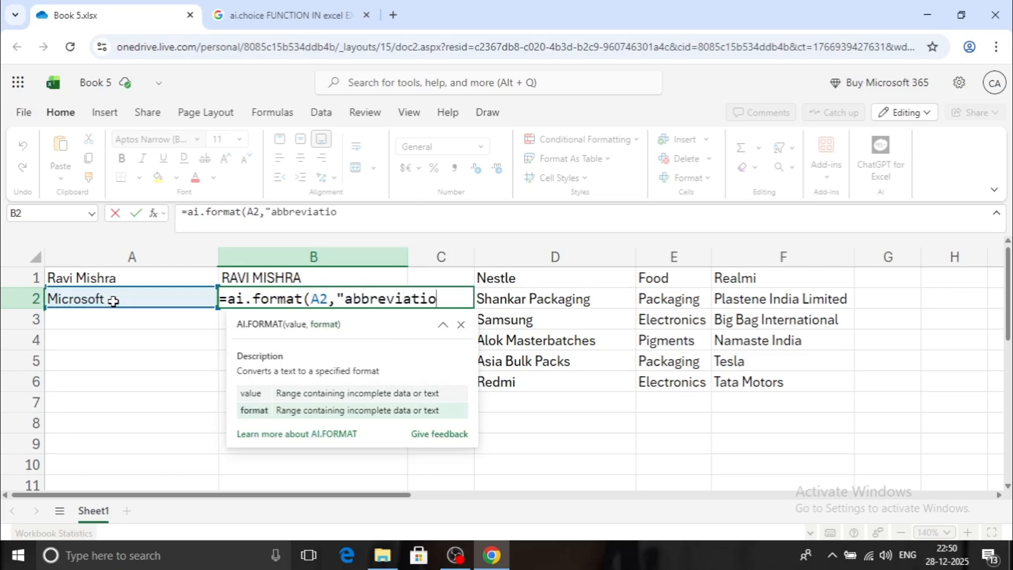
type("n\")")
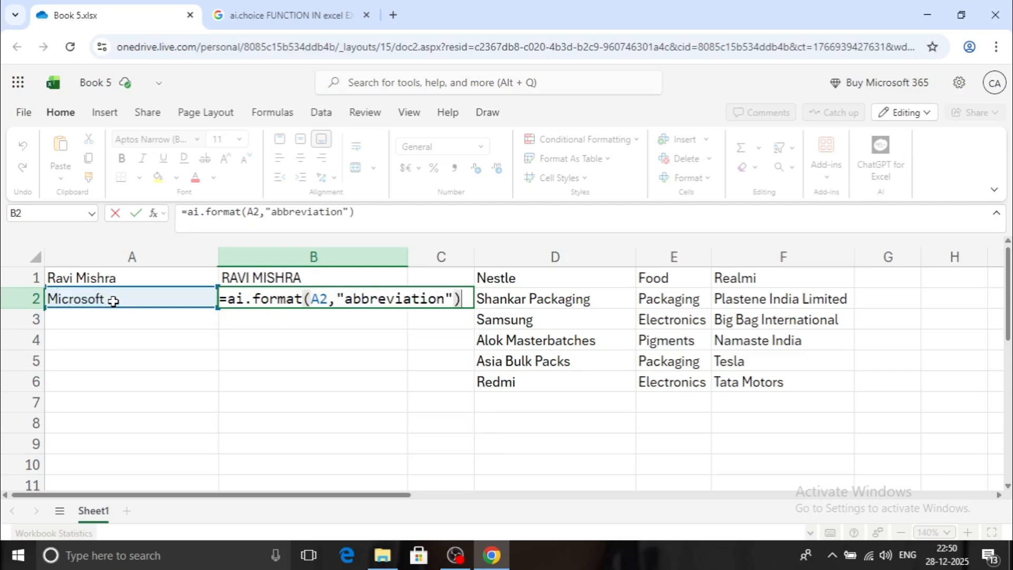
key("Return")
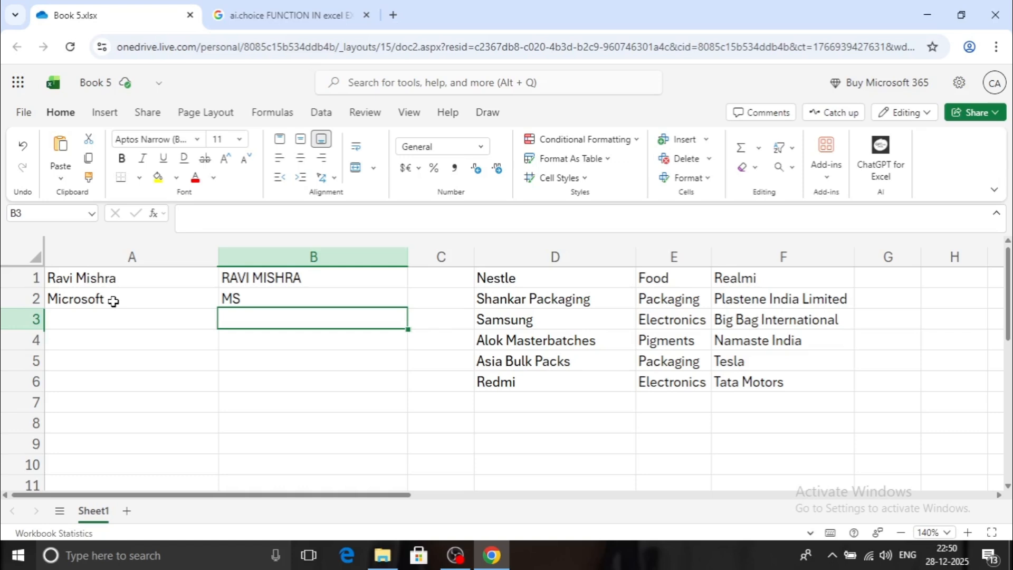
Review the example company and industry pairs in D1:E6 and the companies without an industry in F1:F6, ending on cell G1
left_click(606, 274)
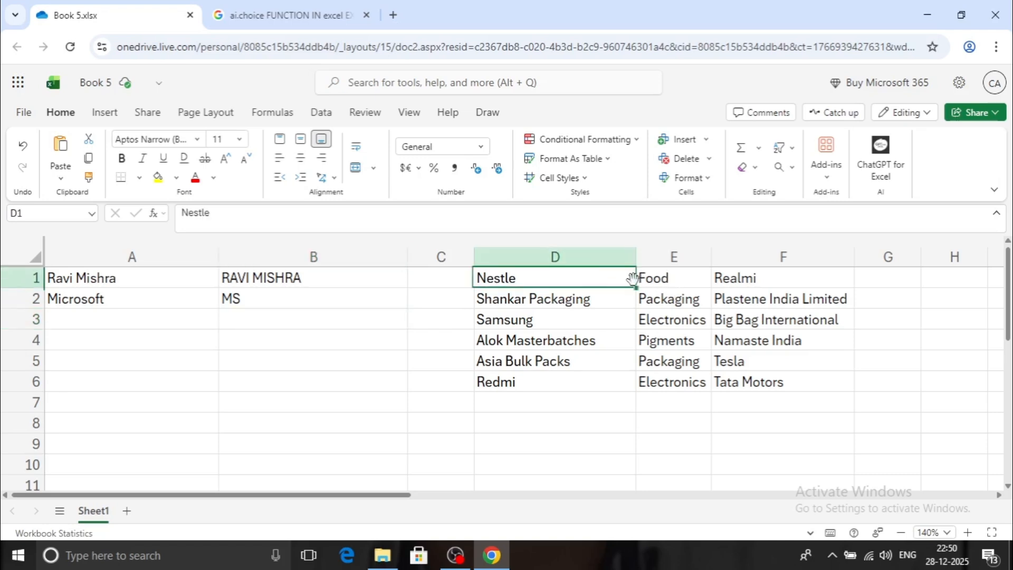
left_click(549, 298)
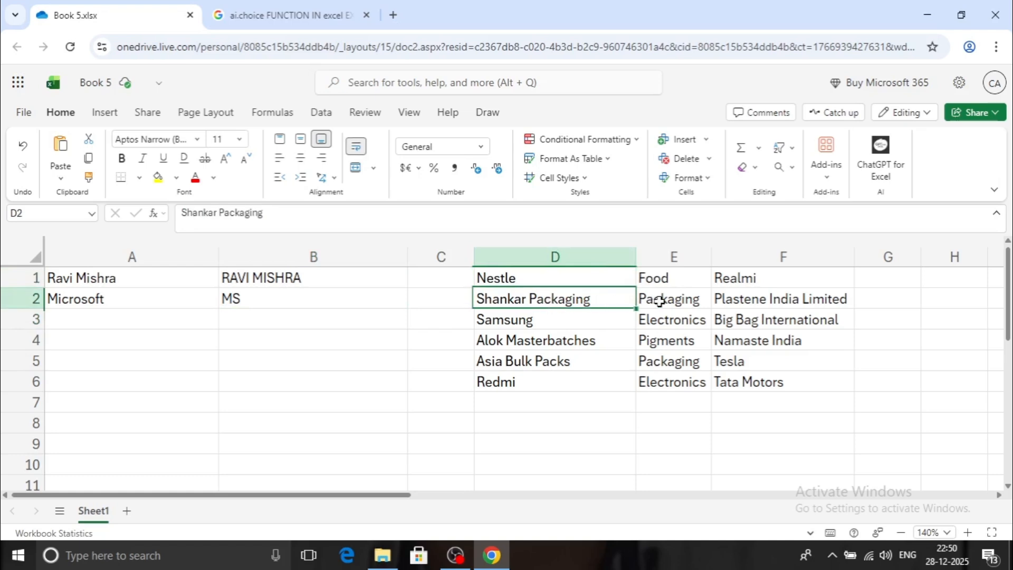
left_click(573, 341)
left_click(653, 343)
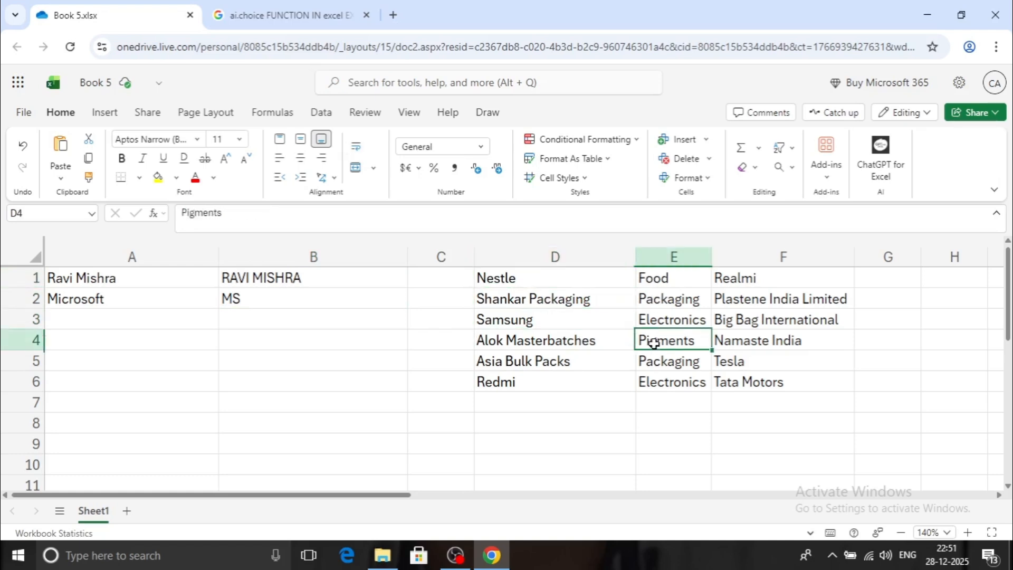
left_click(590, 363)
left_click(663, 364)
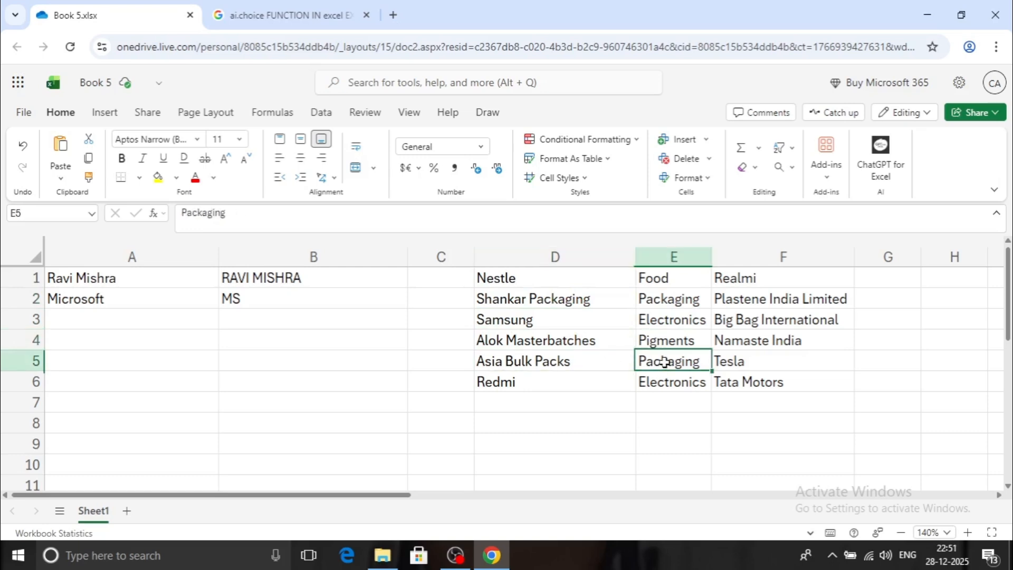
left_click(612, 380)
left_click(662, 385)
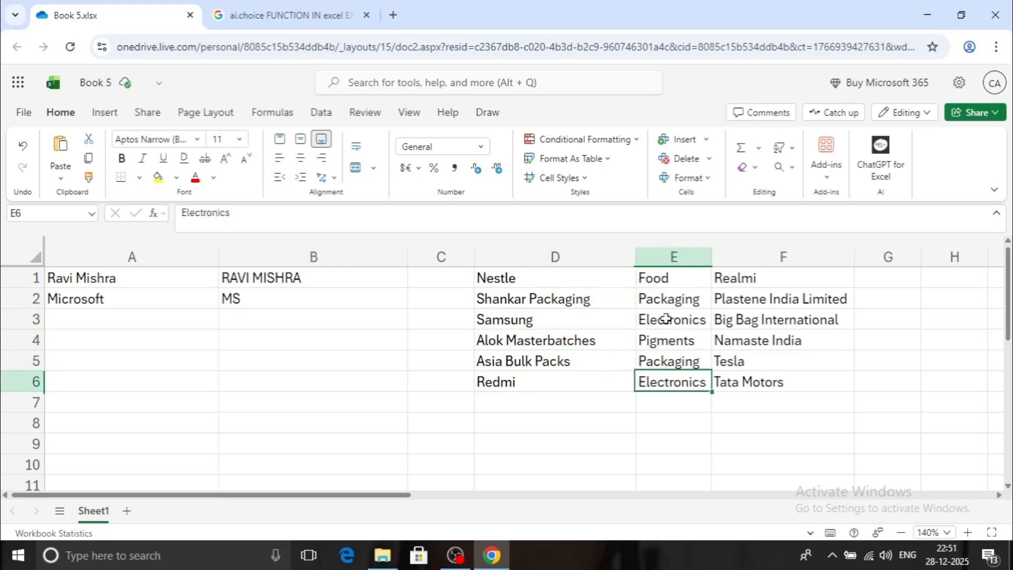
left_click_drag(744, 276, 762, 389)
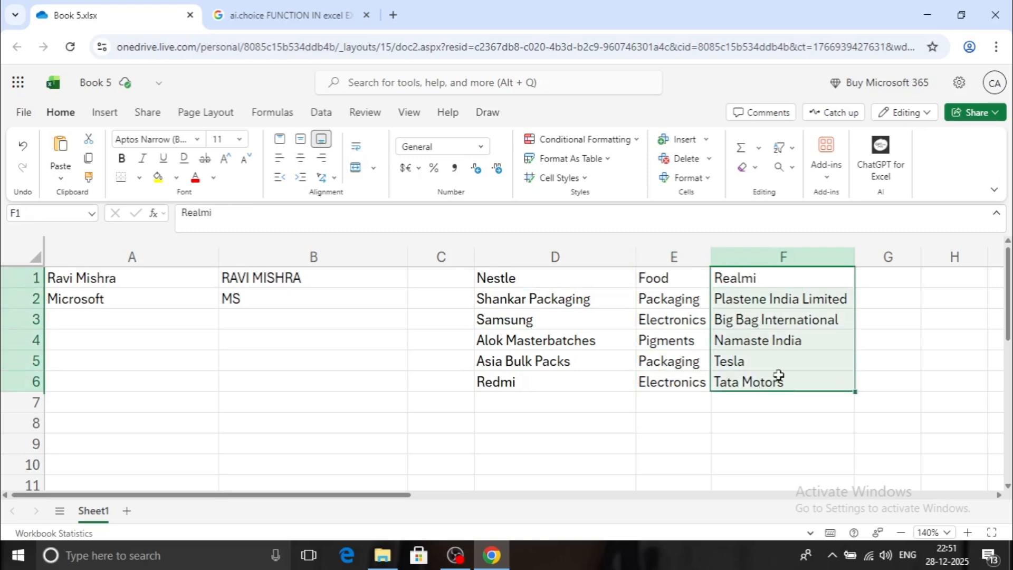
left_click(889, 279)
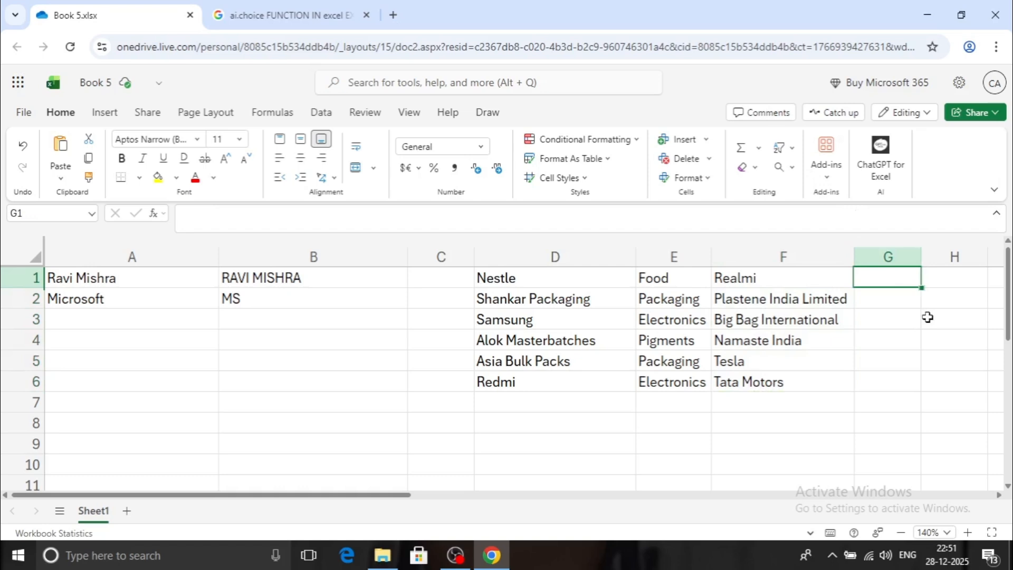
Fill in the industries for the companies in F1:F6 from the example pairs by entering =ai.fill(D1:E6,F1:F6) in cell G1
type("=ai.")
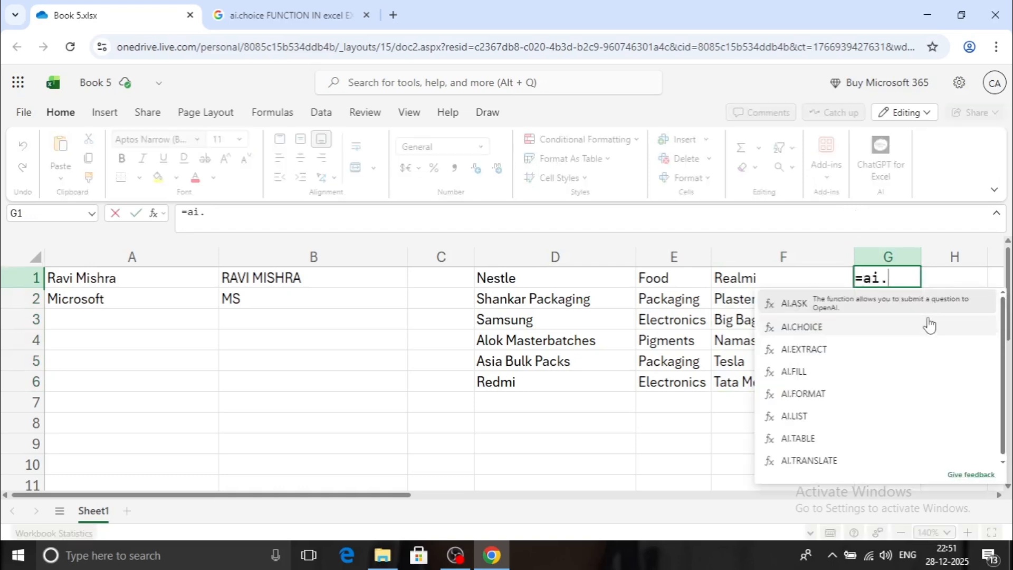
type("fill(")
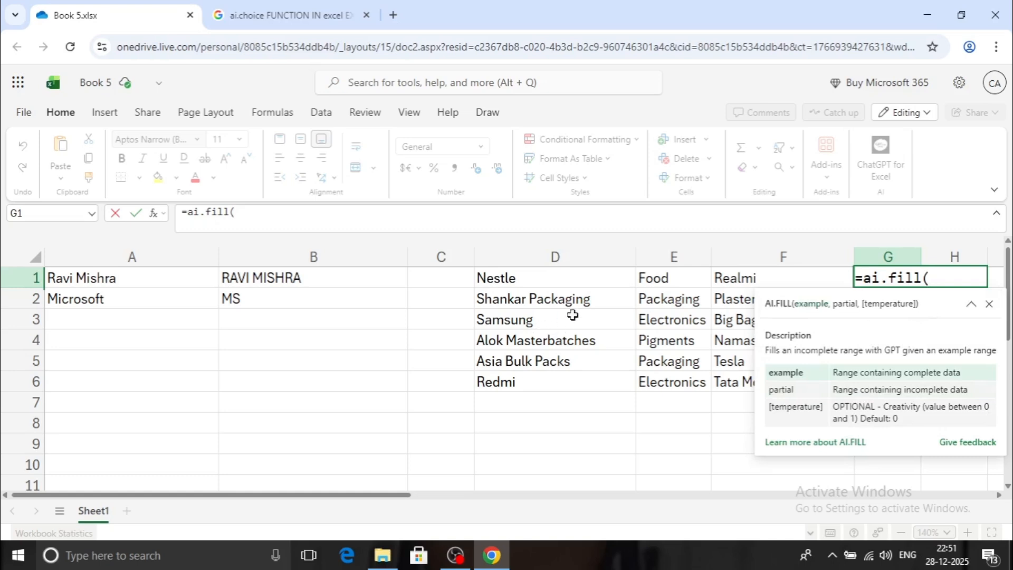
left_click_drag(579, 280, 683, 378)
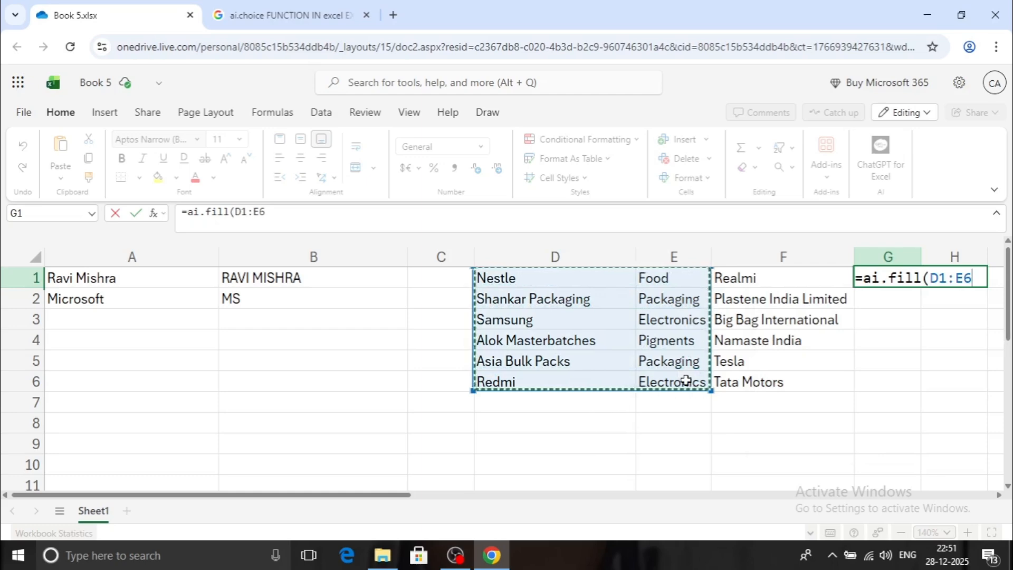
type(",")
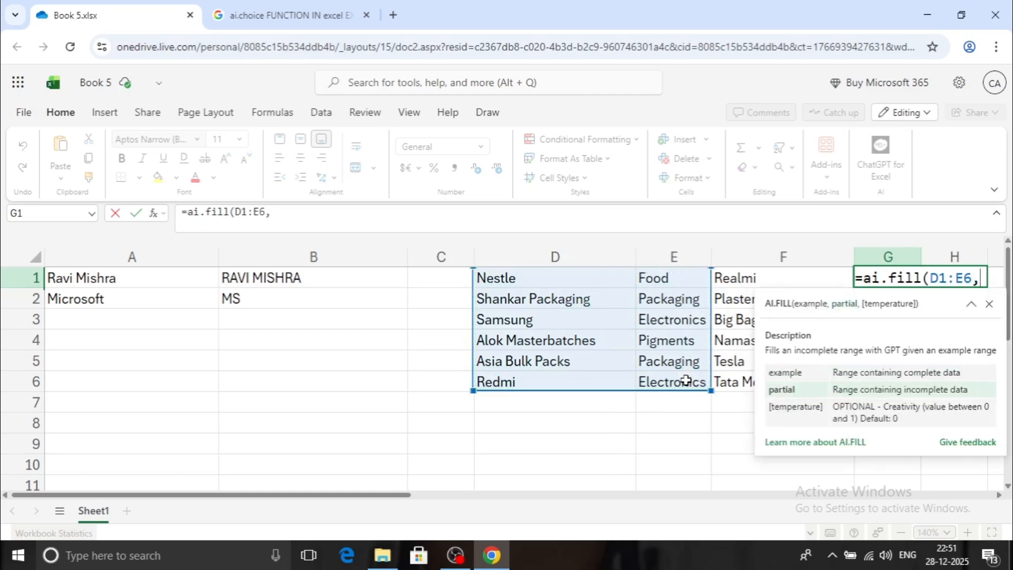
left_click_drag(719, 272, 737, 382)
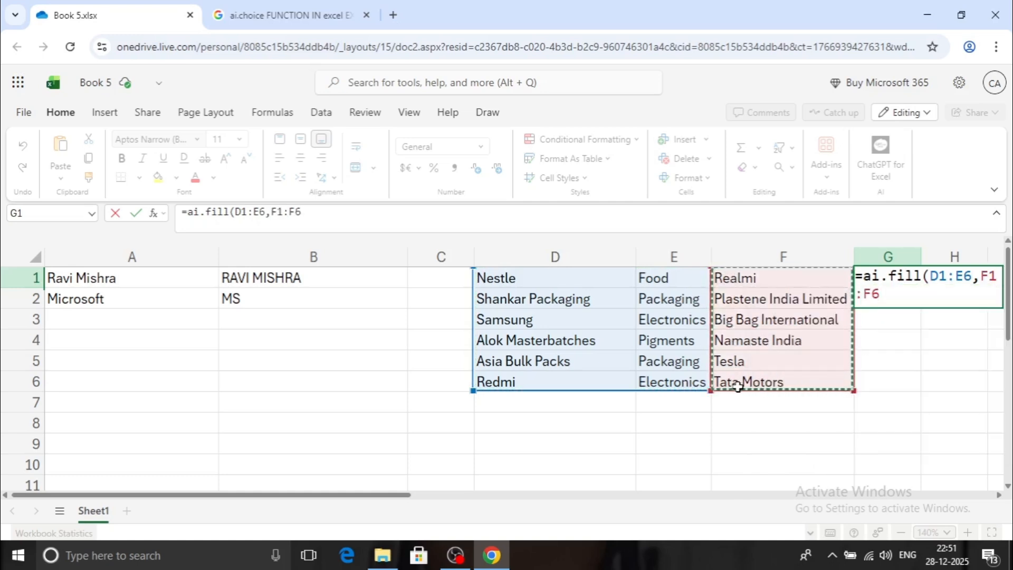
type(")")
key("Return")
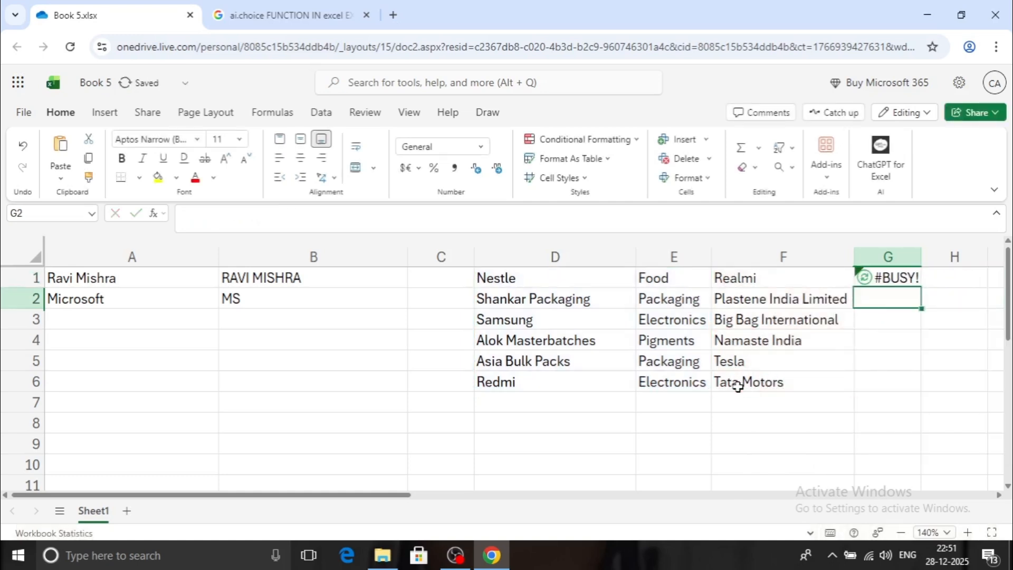